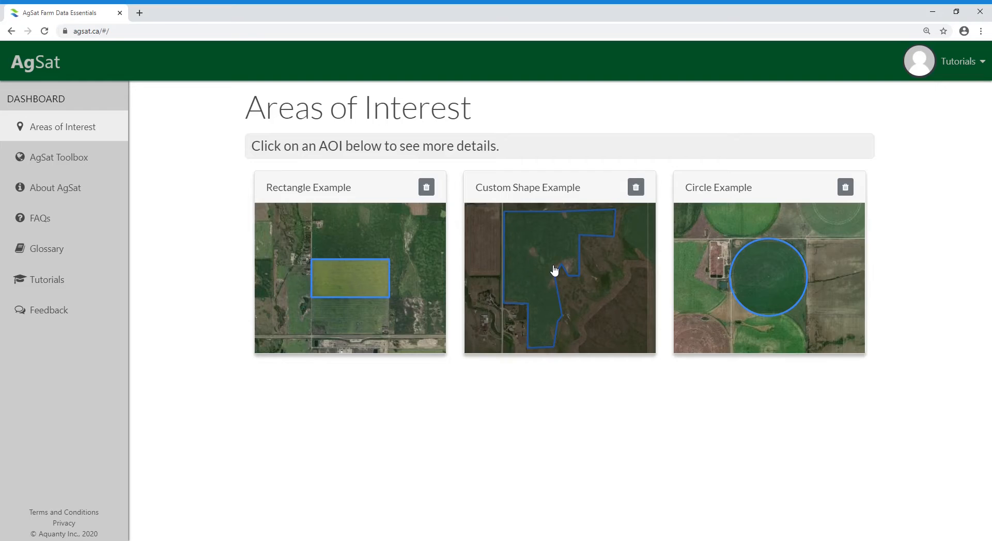
Open the Custom Shape Example area of interest and review its information and the Imagery Store order options.
click(555, 270)
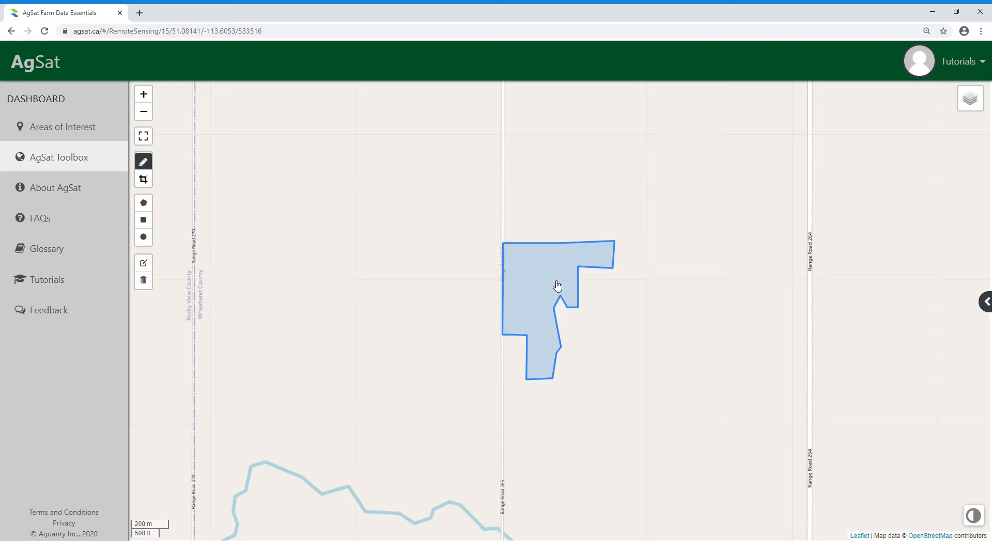
click(557, 286)
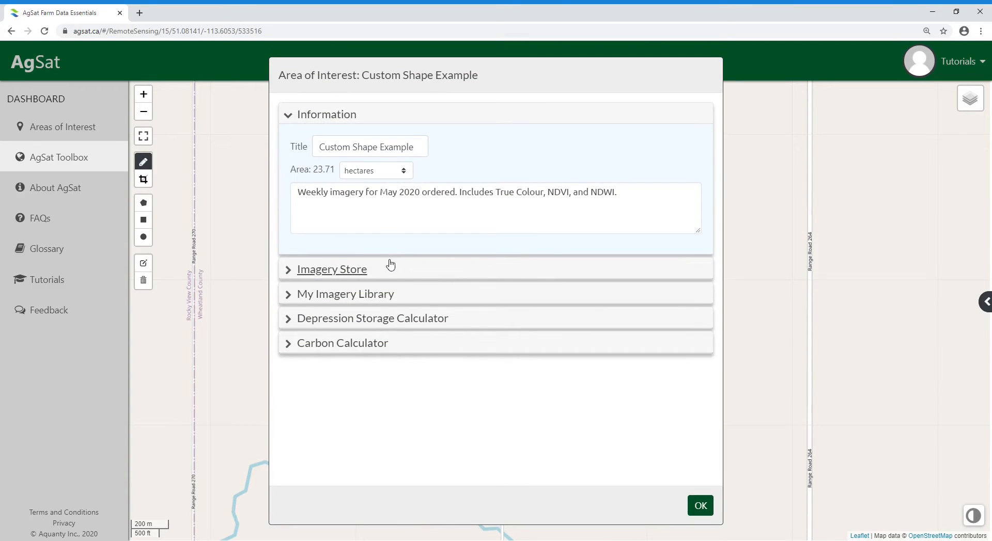
click(348, 277)
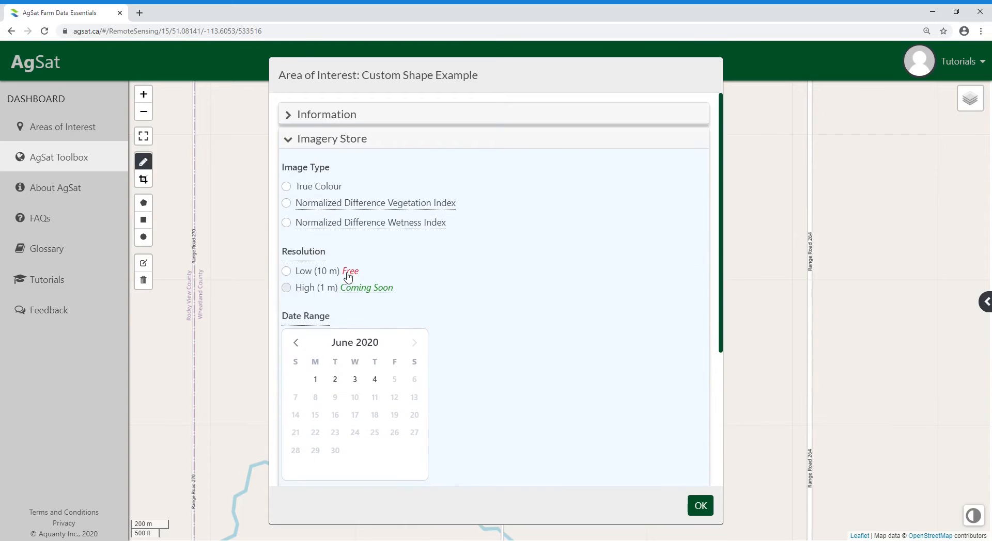
scroll(348, 277, down, 4)
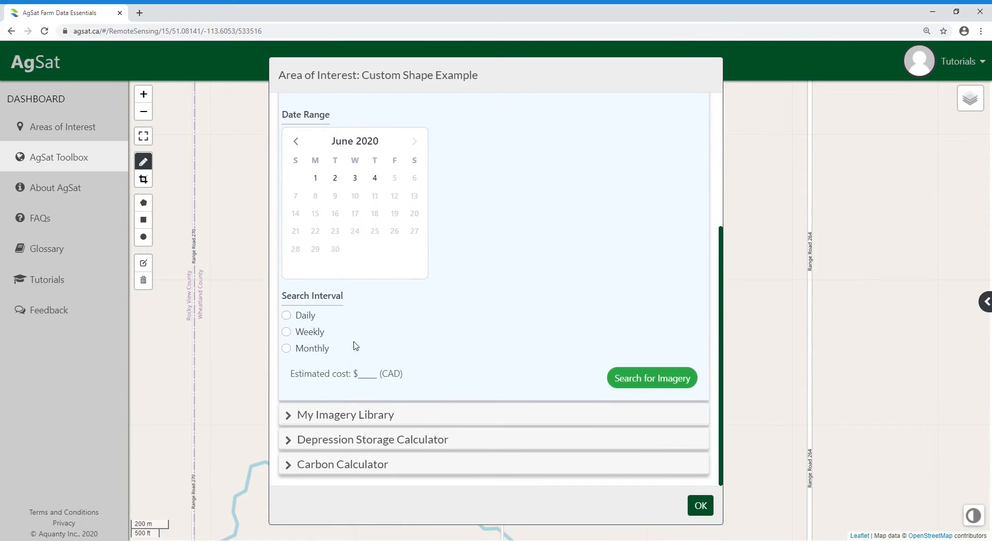
Show the May 31, 2020 True Color image from the area's imagery library on the map and dismiss the layer popup.
click(353, 416)
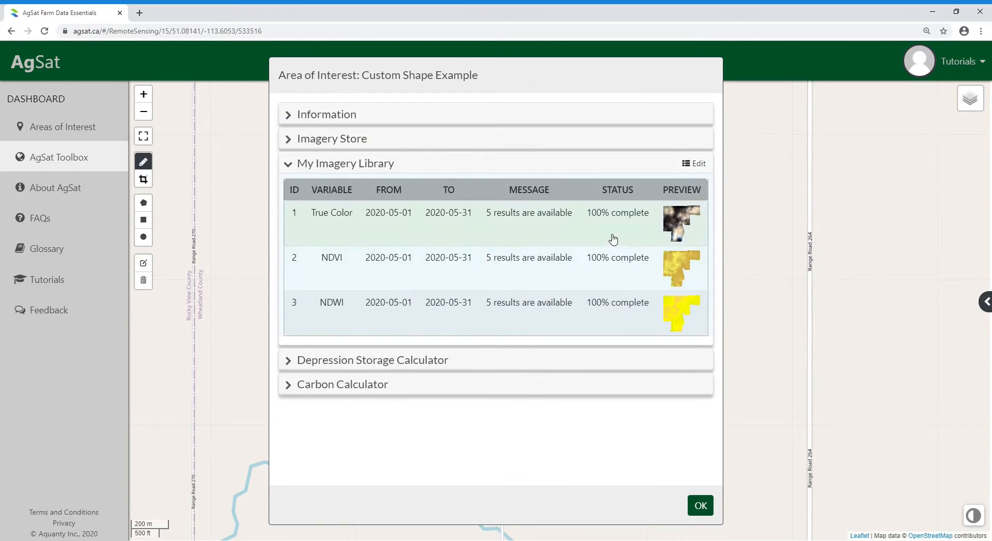
click(676, 227)
scroll(626, 231, down, 1)
scroll(626, 231, down, 2)
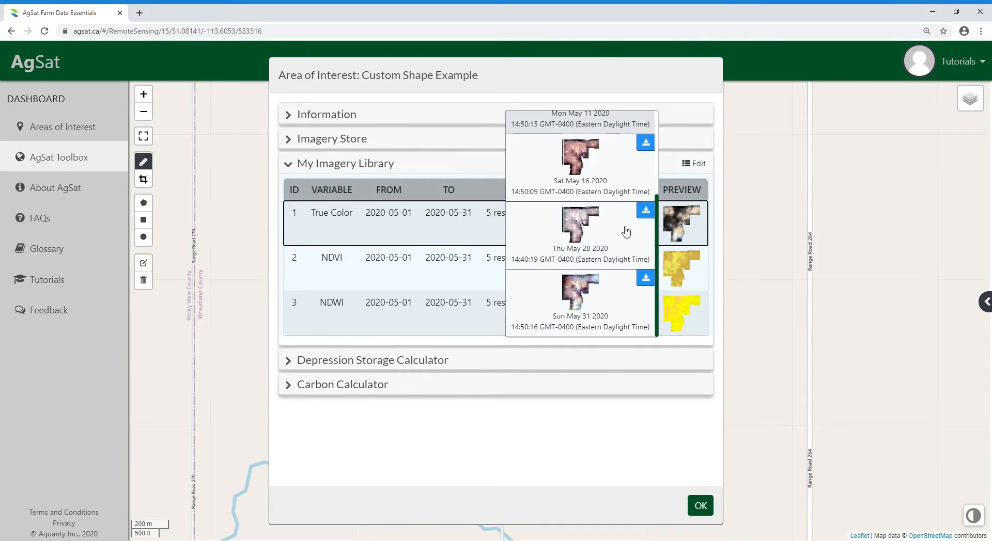
click(586, 293)
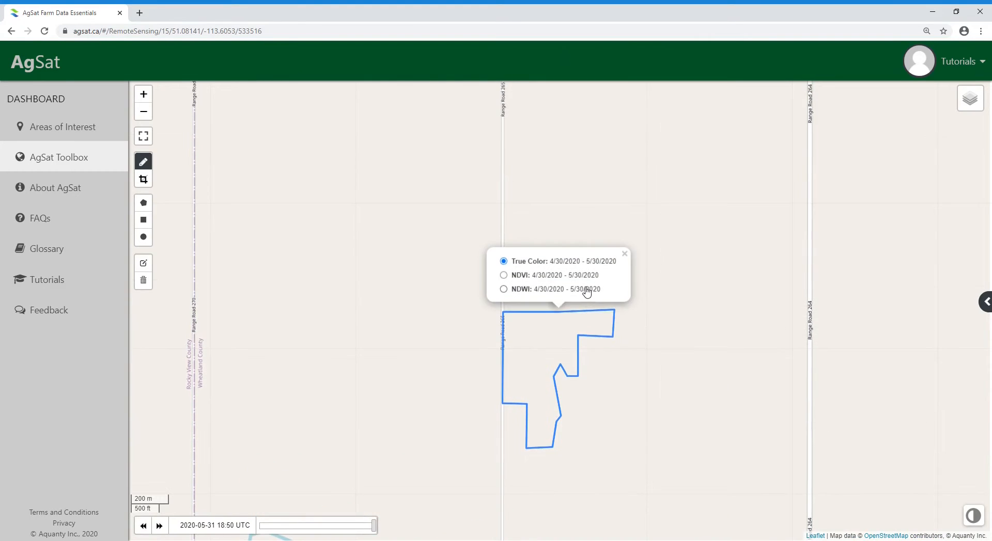
click(626, 255)
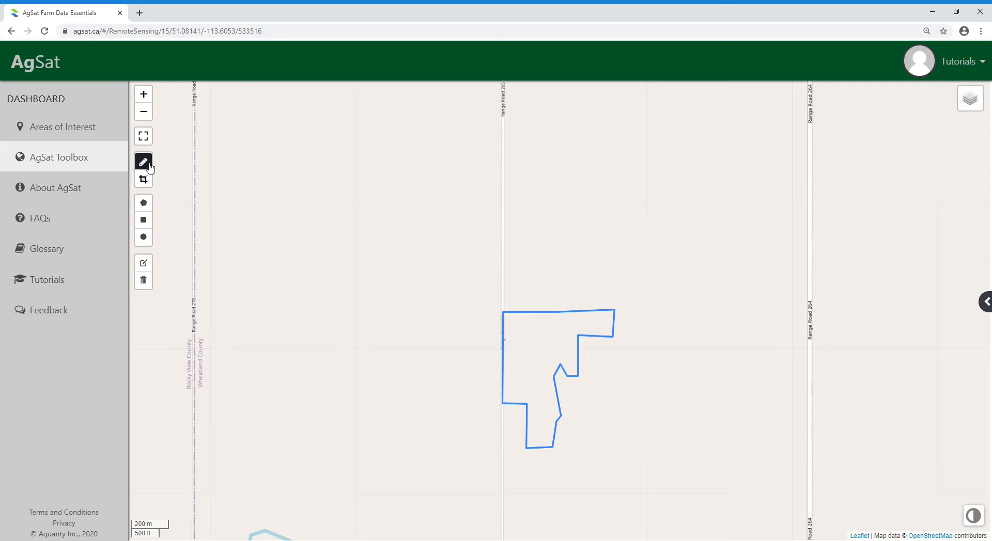
Draw a four-sided polygon on the map northwest of the custom-shape area of interest.
click(146, 207)
click(335, 140)
click(307, 167)
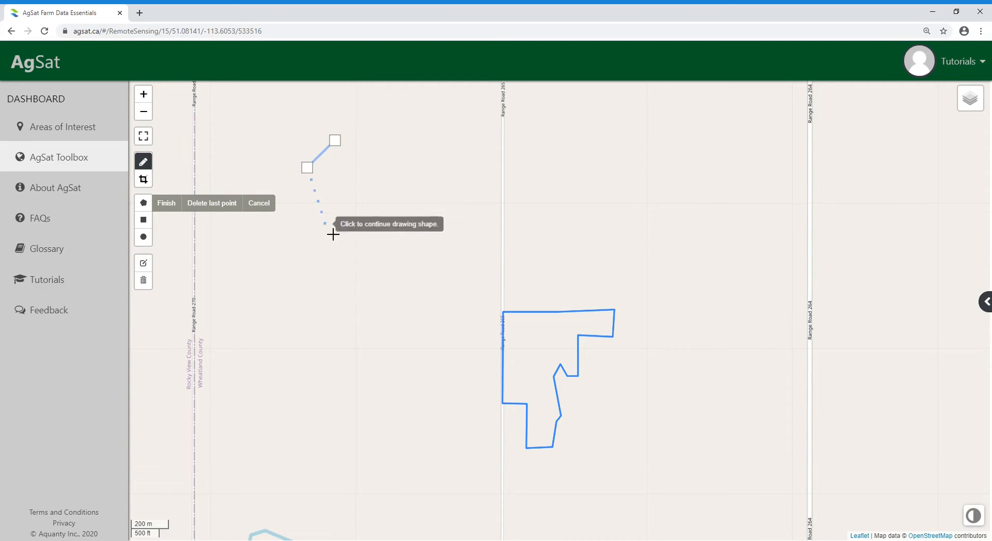
click(326, 230)
click(379, 192)
click(335, 140)
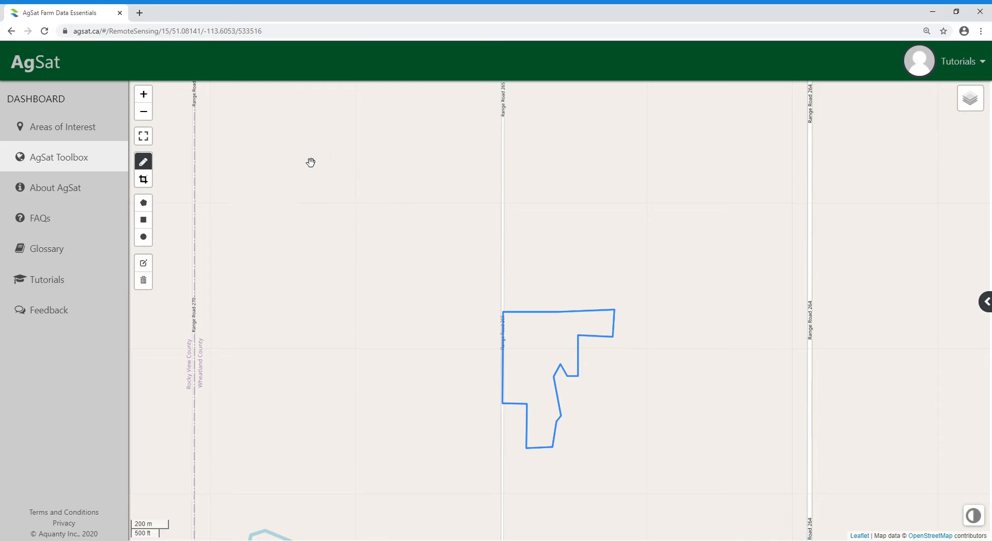
Draw a rectangle and a circle in a row east of the four-sided polygon.
click(146, 224)
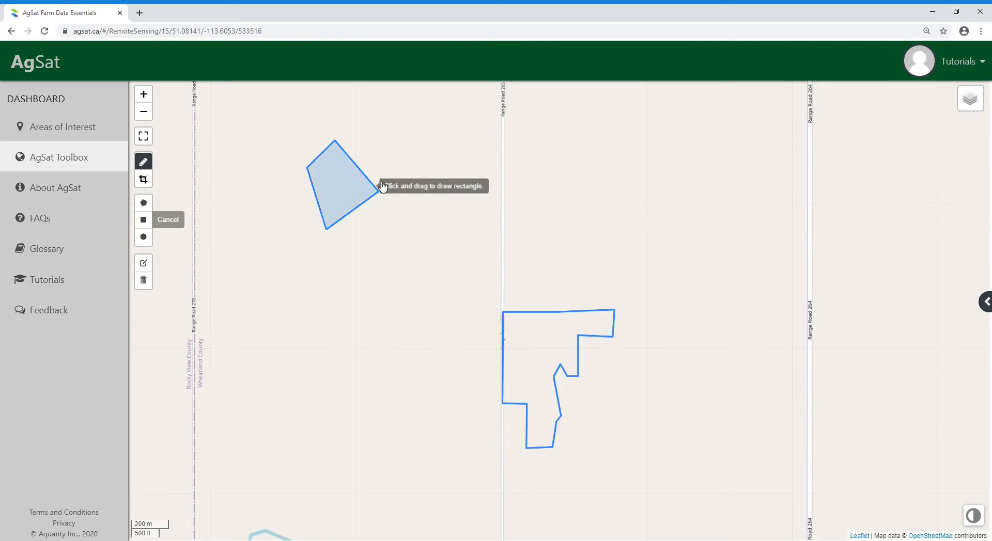
drag(439, 149, 488, 215)
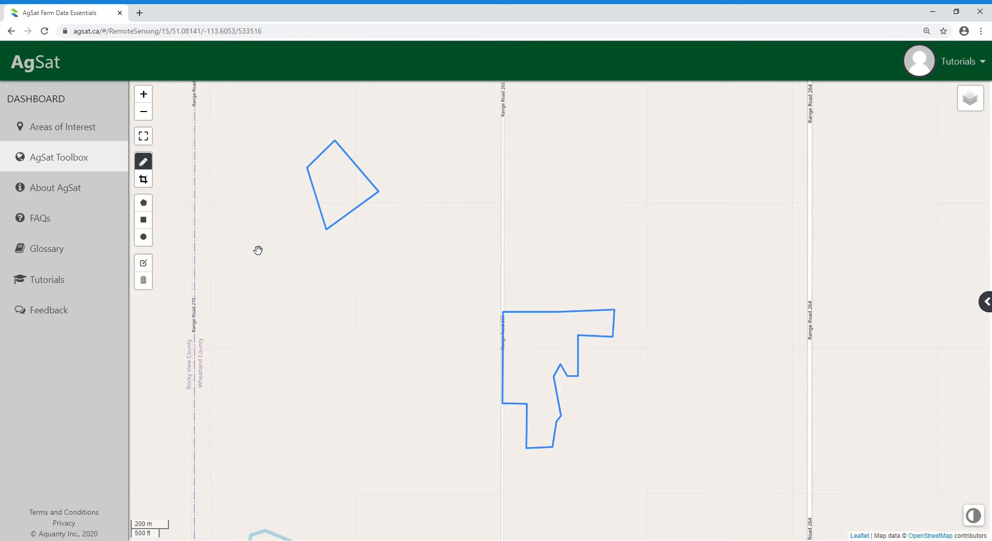
click(144, 238)
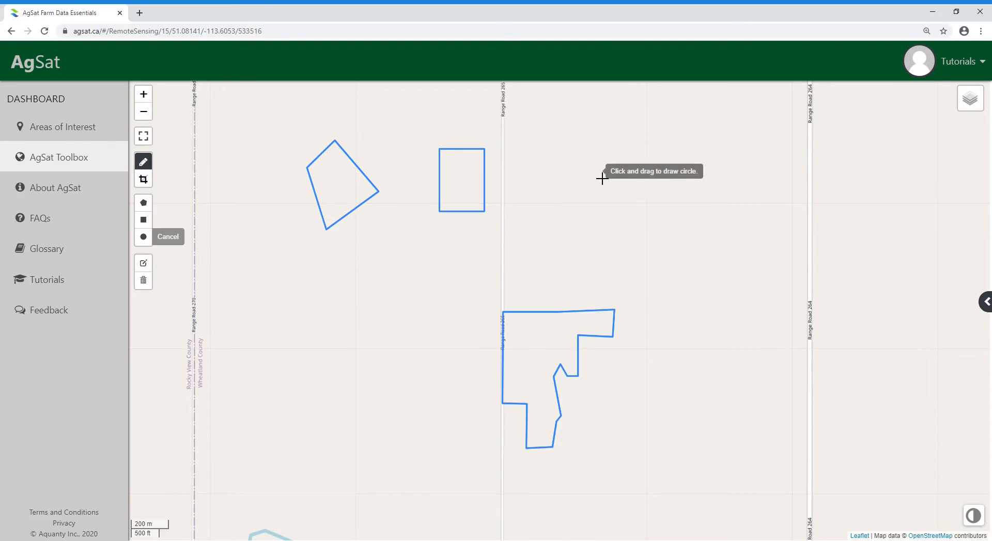
drag(584, 171, 612, 200)
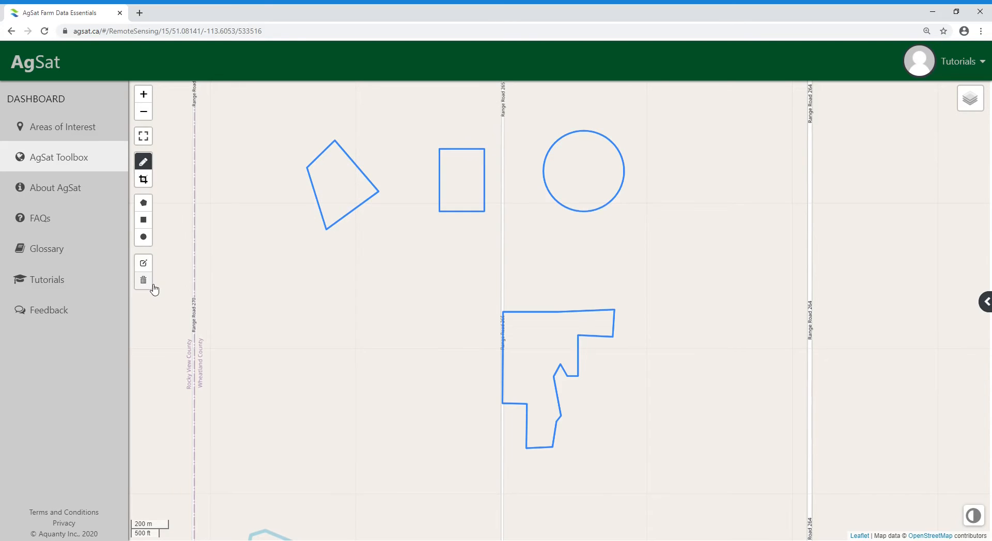
Delete the drawn polygon, rectangle and circle from the map and save the removal.
click(149, 284)
click(336, 195)
click(460, 193)
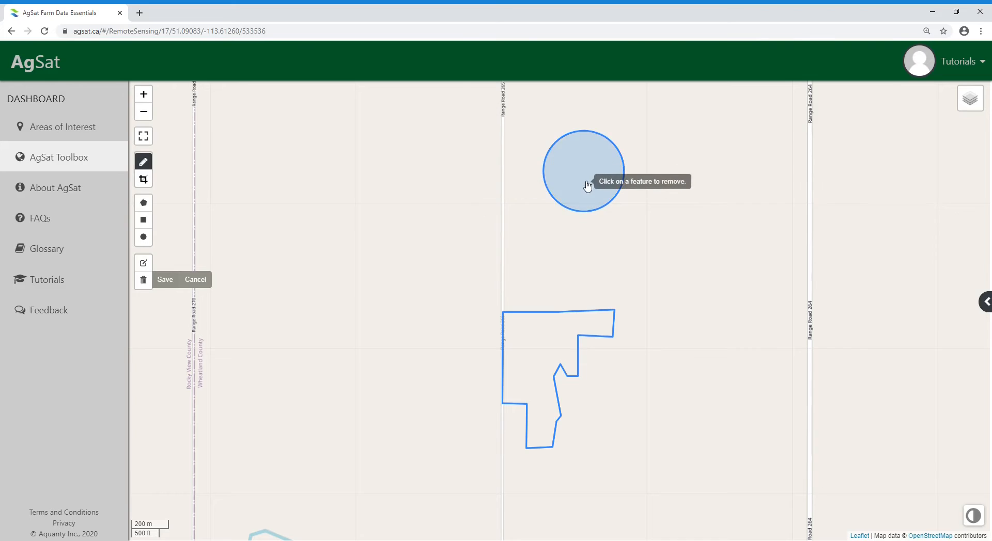
click(589, 185)
click(168, 280)
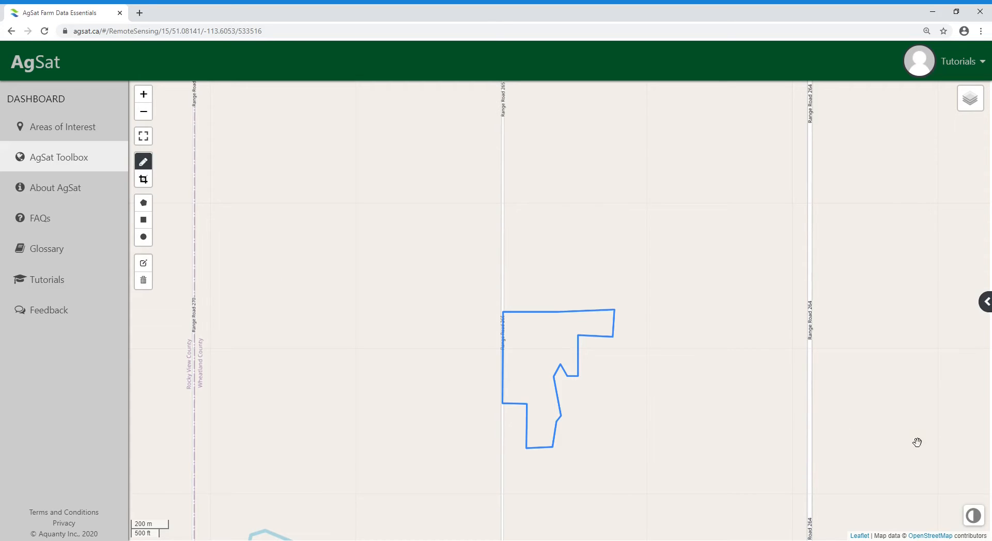
Move the map east to the farmland along Township Road 244 and switch the base map to satellite imagery.
drag(883, 430, 362, 320)
drag(810, 405, 343, 359)
drag(814, 430, 651, 386)
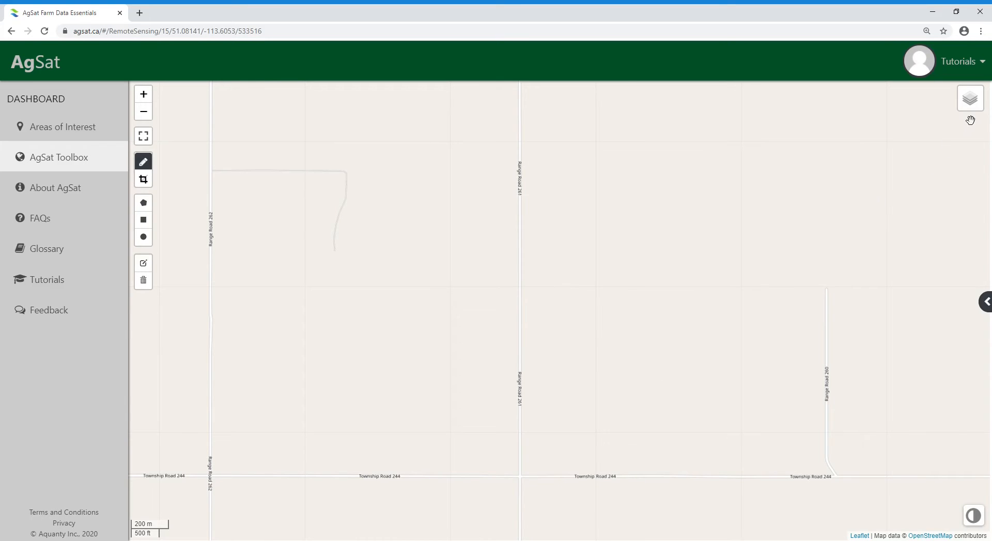
mouse_move(970, 106)
click(873, 133)
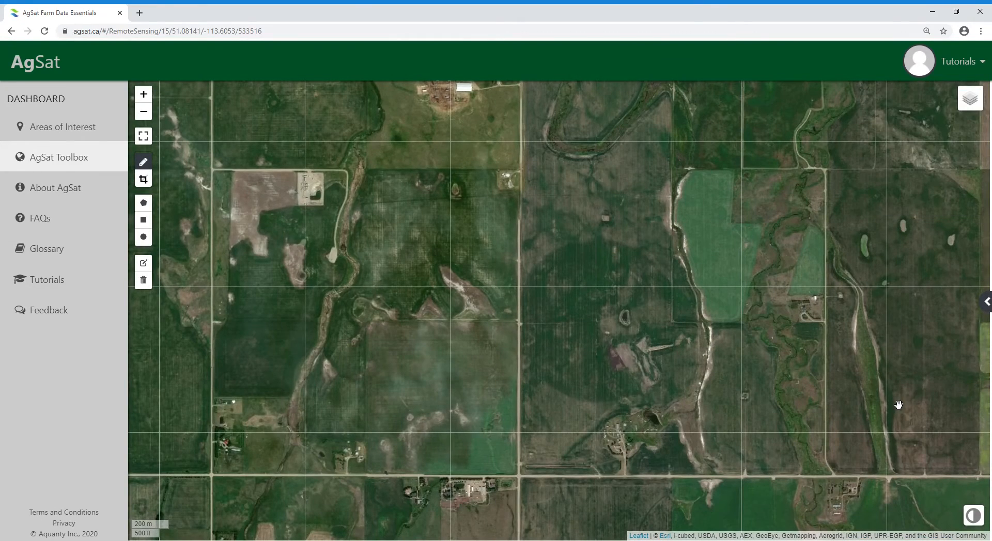
Draw a rectangular area of interest around the square yellow-green field at the road intersection.
drag(897, 405, 352, 316)
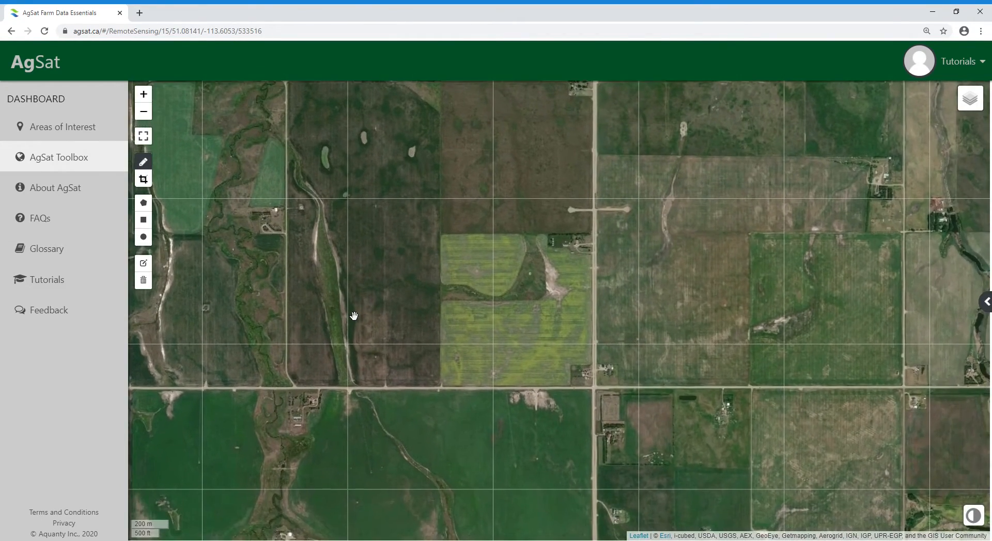
scroll(465, 312, up, 1)
drag(652, 298, 611, 290)
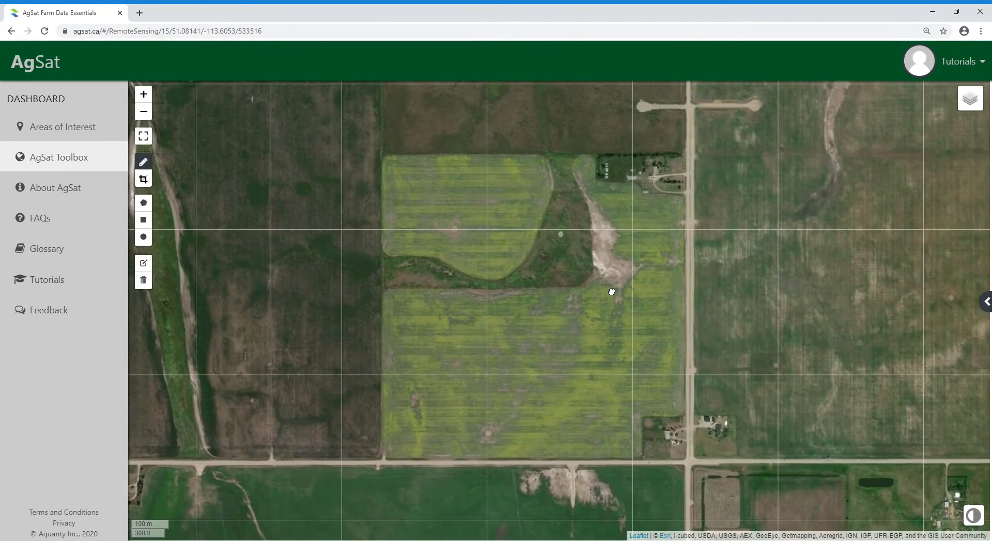
click(149, 226)
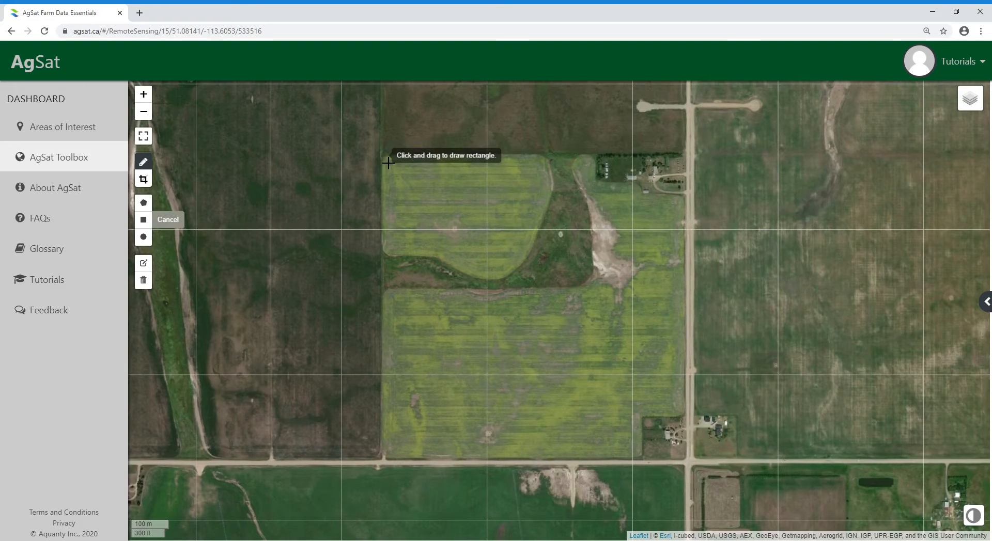
mouse_move(388, 163)
mouse_down()
mouse_move(542, 316)
mouse_move(646, 455)
mouse_move(694, 468)
mouse_up()
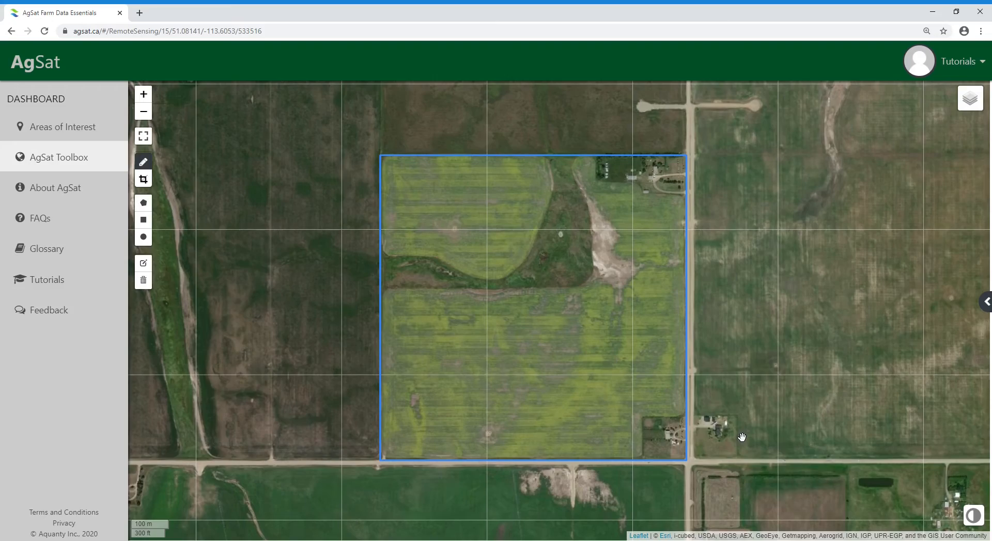
Start a polygon around the long brown field north of town, placing points at its southwest corner and the bend in its western edge.
scroll(742, 437, down, 1)
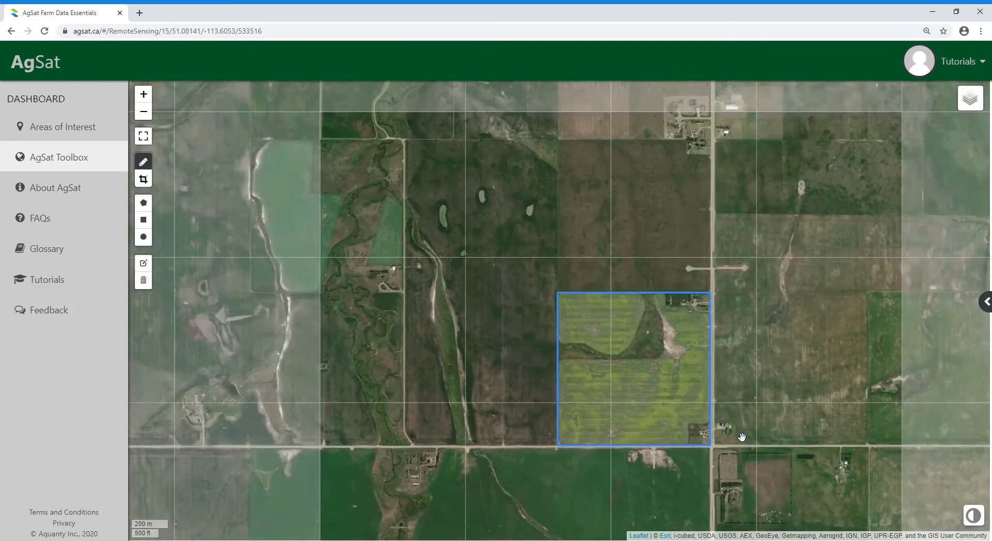
scroll(806, 414, down, 1)
drag(906, 387, 325, 364)
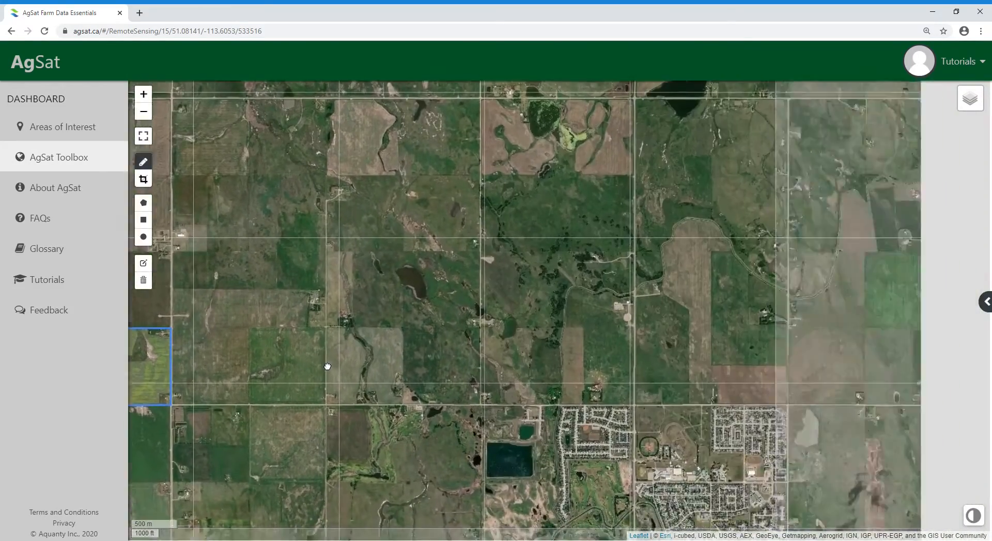
scroll(599, 317, up, 1)
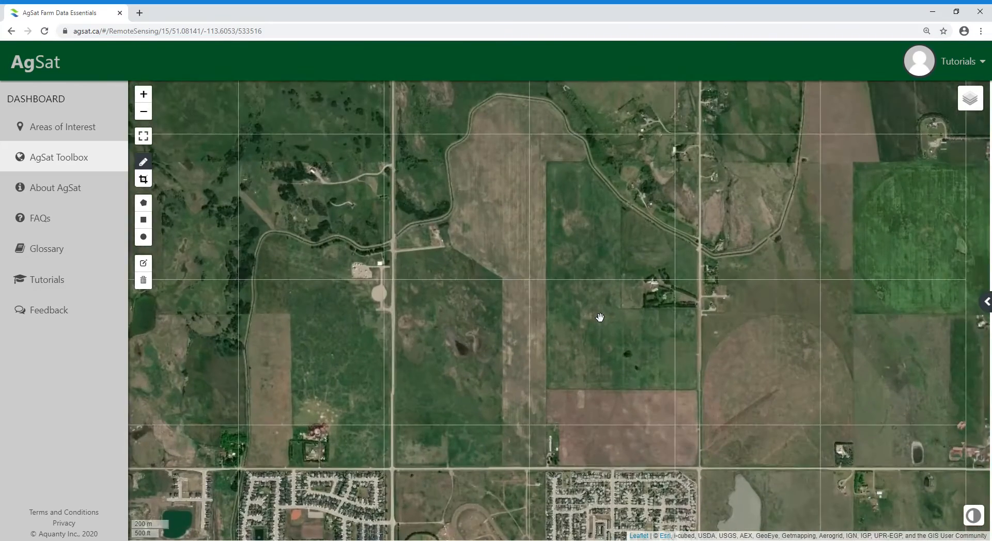
drag(596, 327, 613, 355)
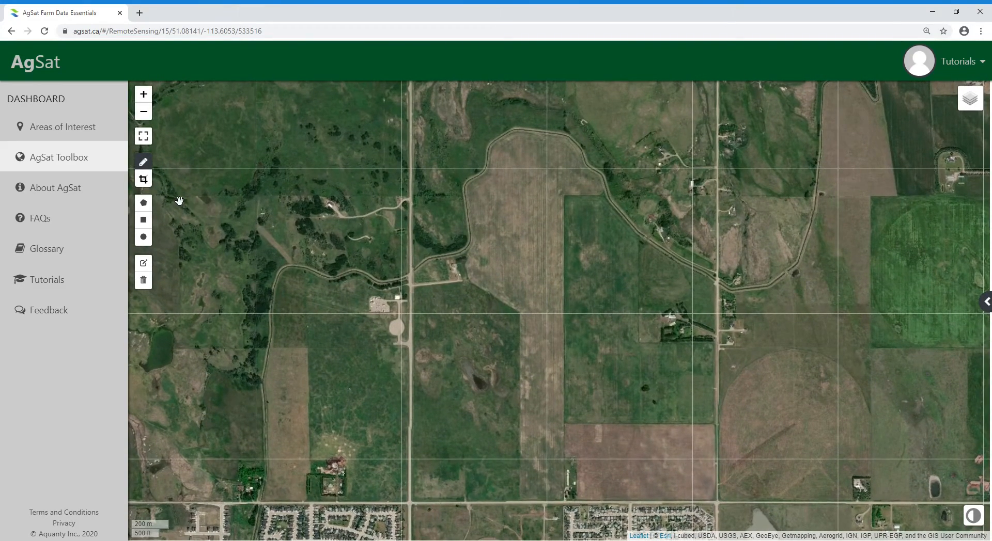
click(145, 203)
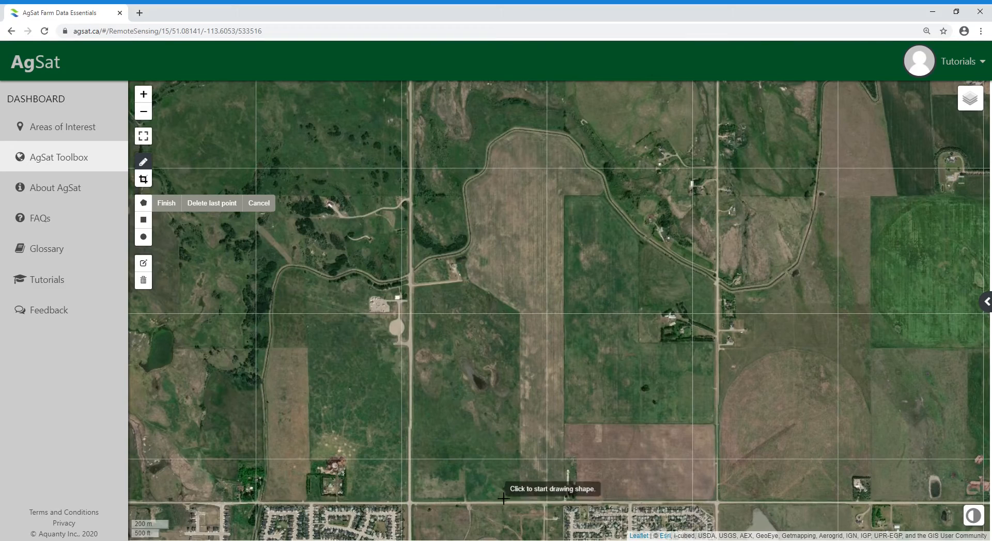
click(520, 501)
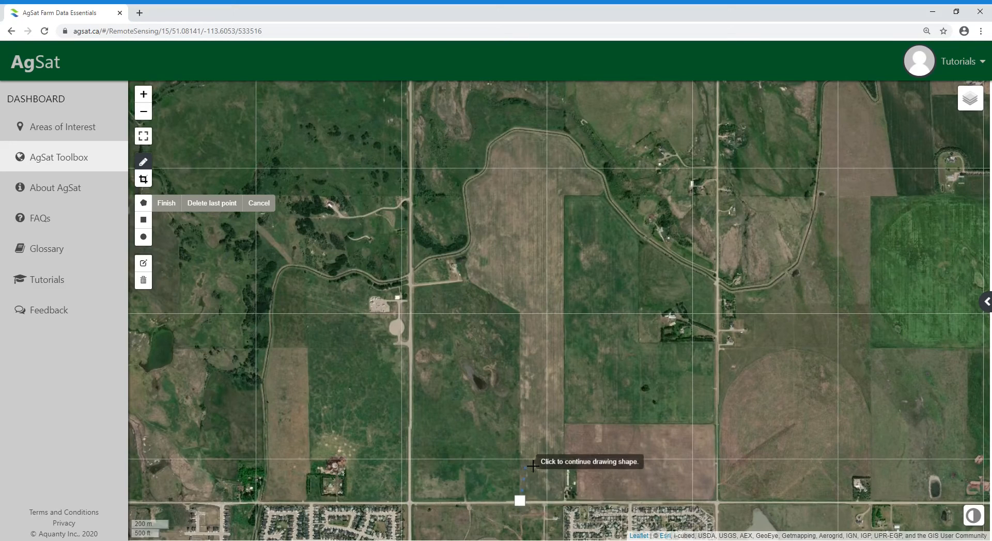
click(519, 313)
Trace the polygon along the brown field's northwestern boundary with five more points up to the curved track.
click(467, 282)
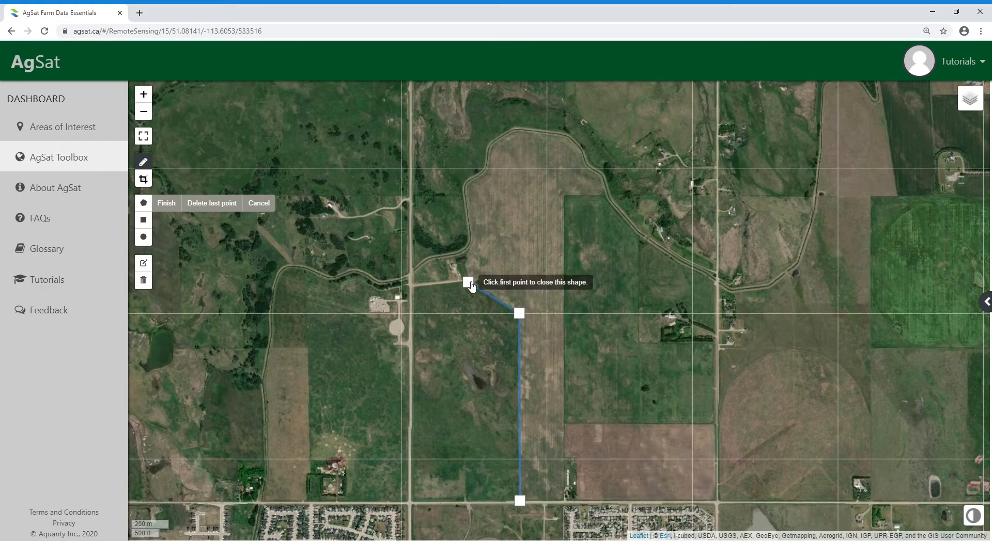
click(463, 266)
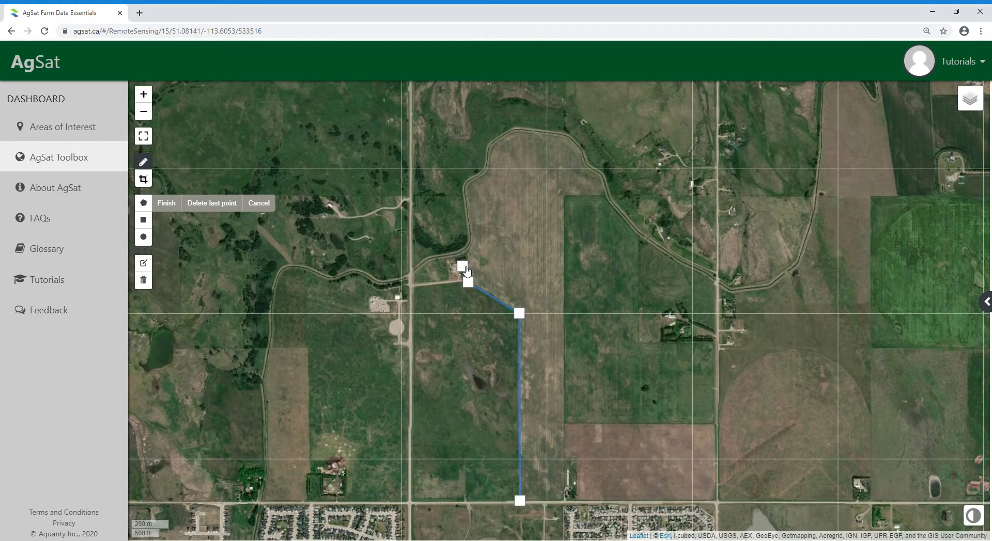
click(470, 240)
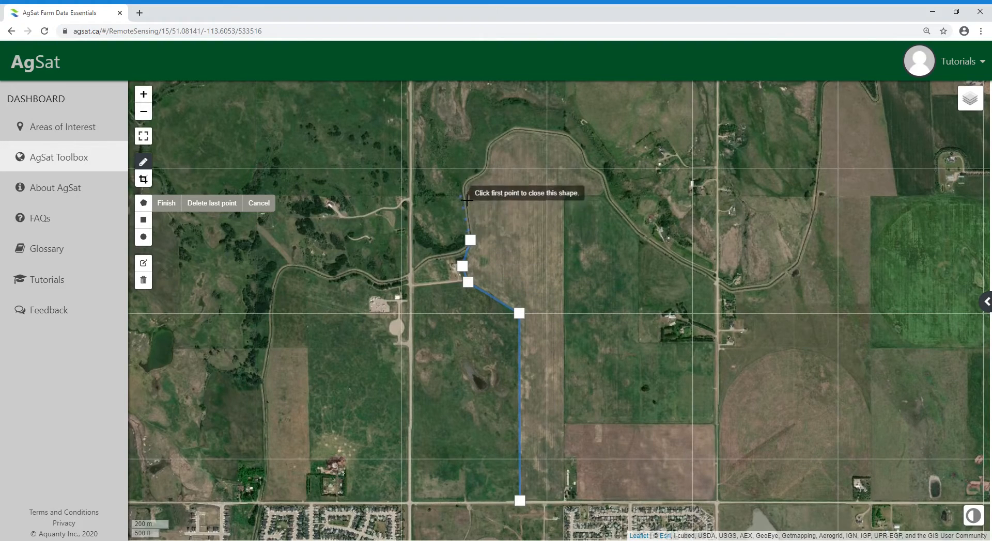
click(461, 185)
click(485, 171)
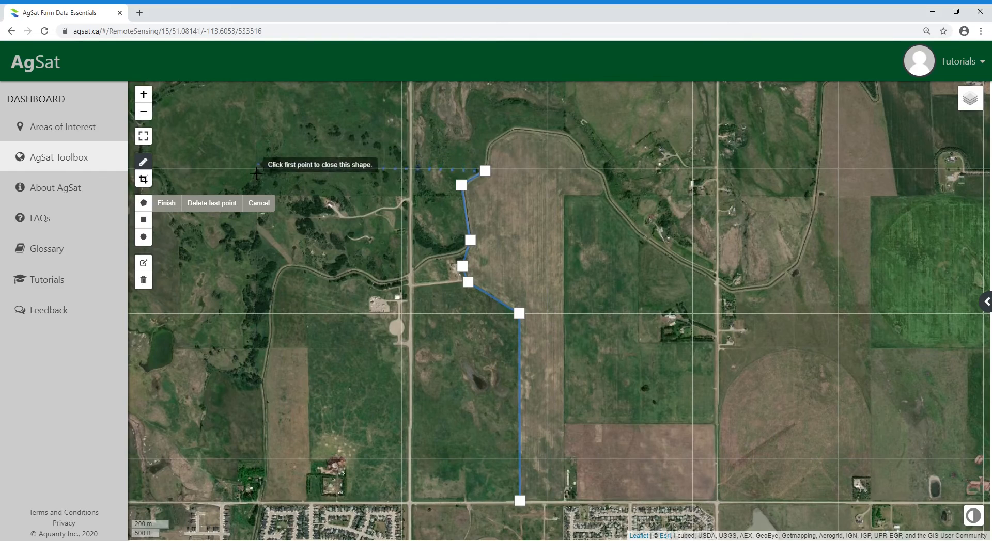
Delete the last five points of the unfinished polygon, keeping the two along the straight western edge.
click(225, 207)
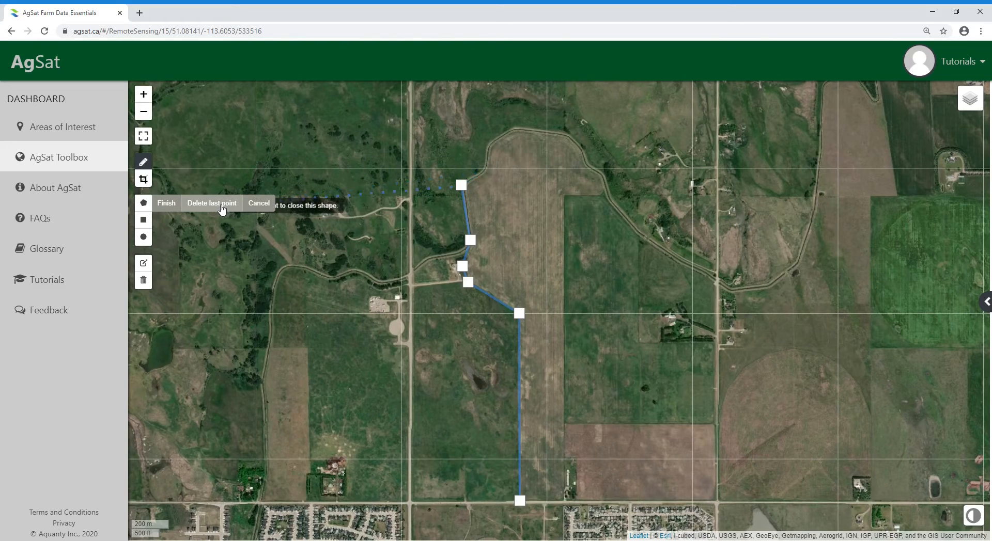
click(223, 208)
click(222, 209)
click(223, 208)
click(223, 209)
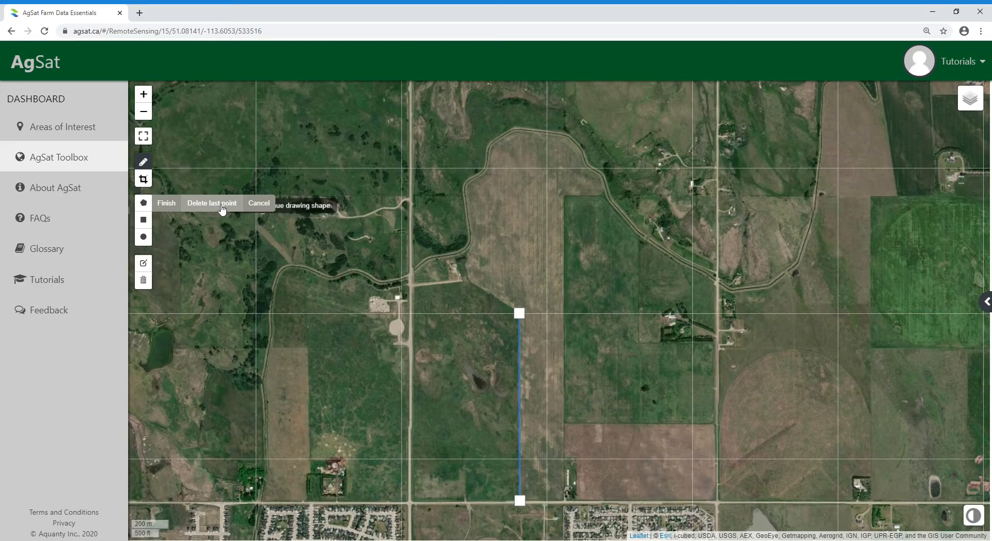
Trace five more polygon points along the brown field's northwestern boundary, and try placing another that crosses the existing outline.
click(470, 282)
click(464, 265)
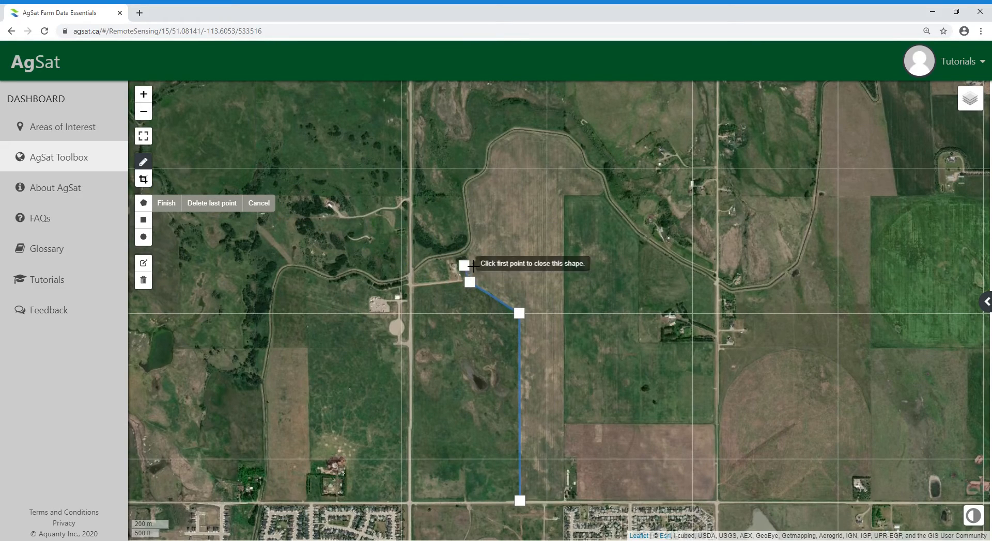
click(471, 241)
click(461, 183)
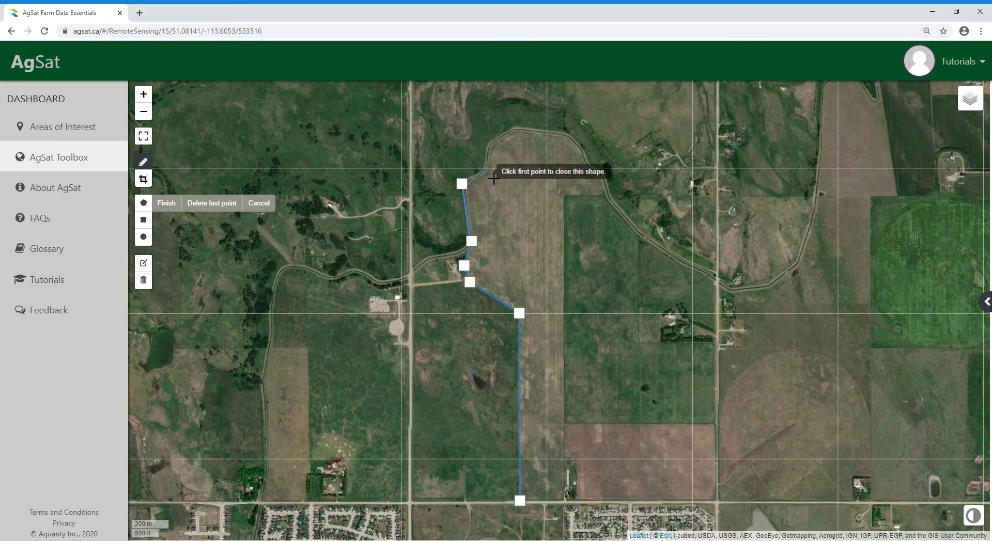
click(486, 170)
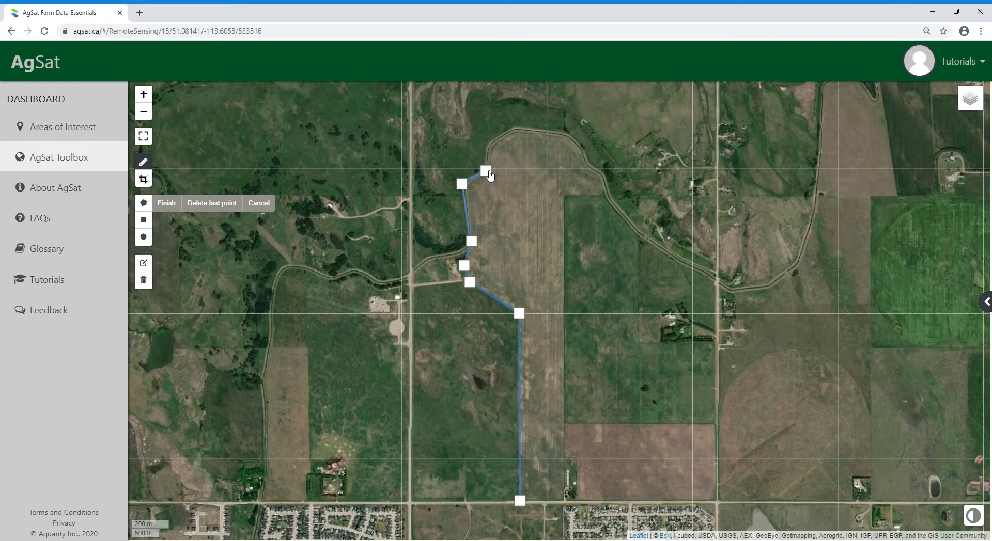
click(454, 256)
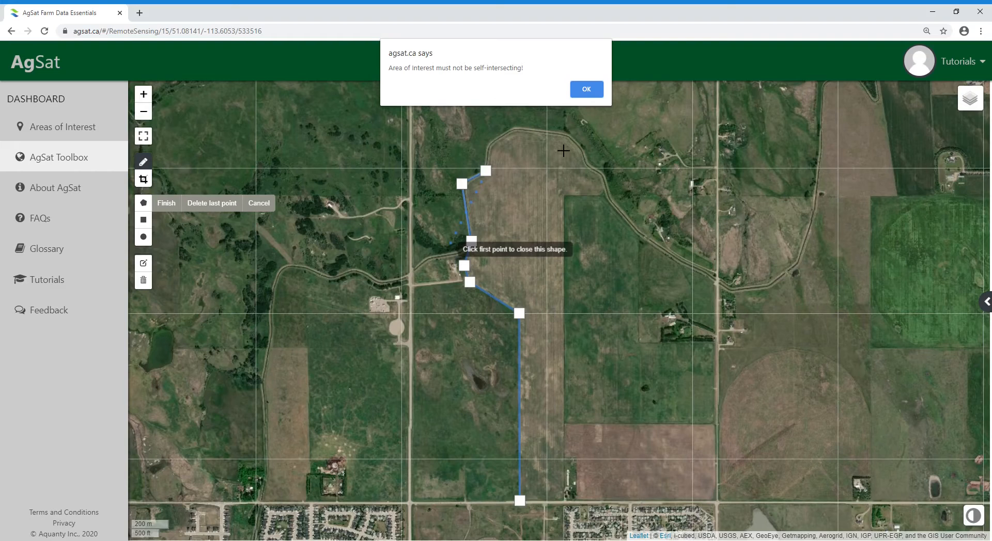
click(586, 91)
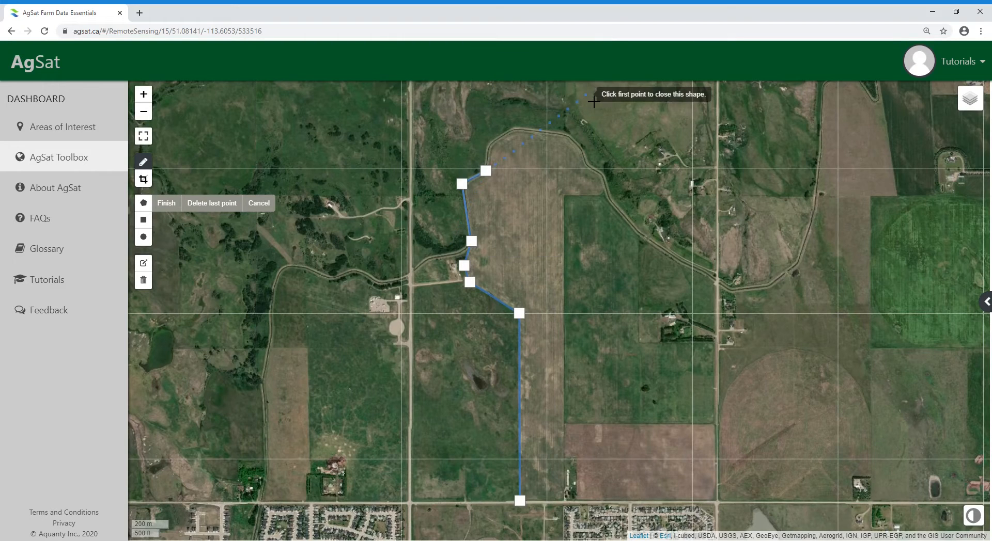
Continue the polygon around the brown field's rounded northern end, following the inside of the curved track with five points.
click(489, 145)
click(514, 127)
click(566, 135)
click(581, 148)
click(584, 164)
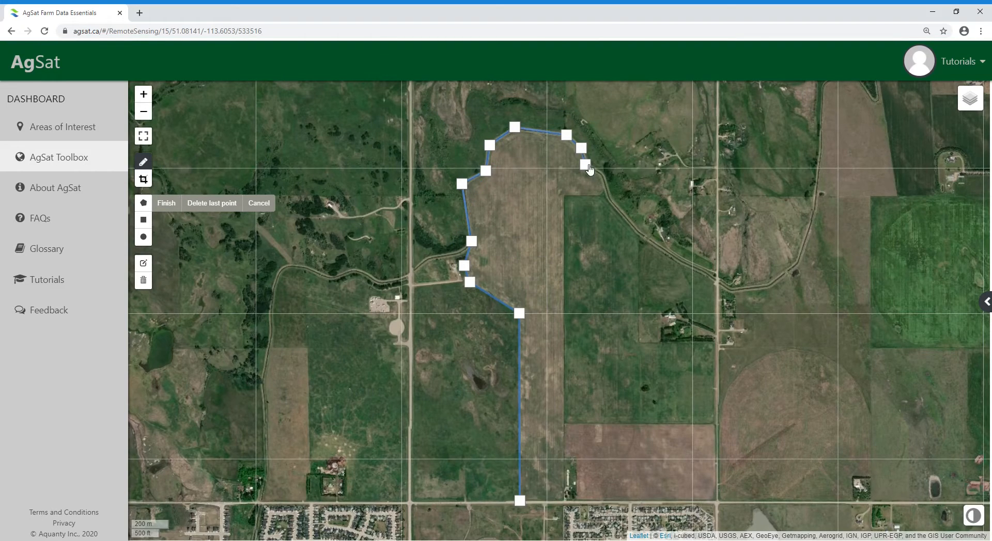
Trace the field's northeastern notch and straight eastern edge down to the southern road, and close the polygon at its first point.
click(602, 175)
click(603, 195)
click(564, 197)
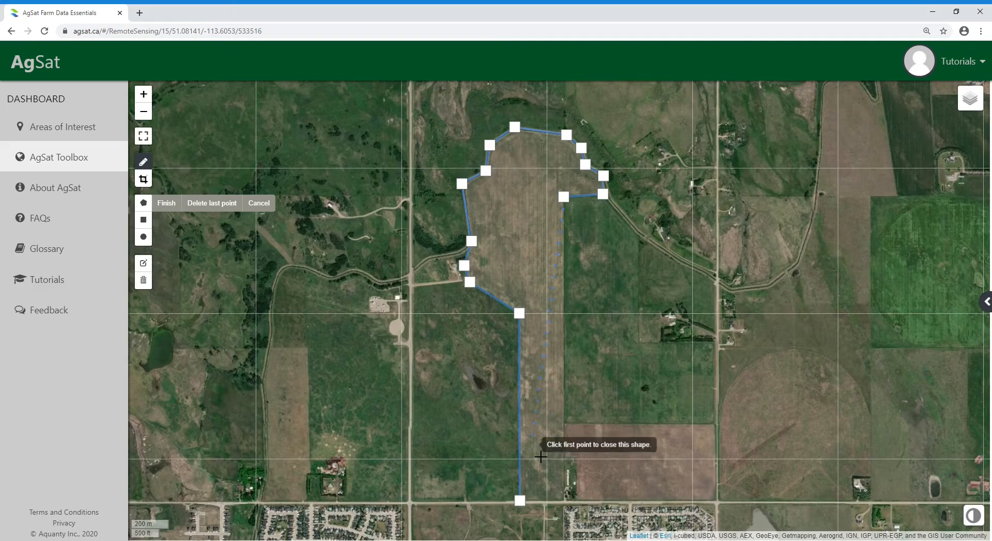
click(563, 499)
click(522, 502)
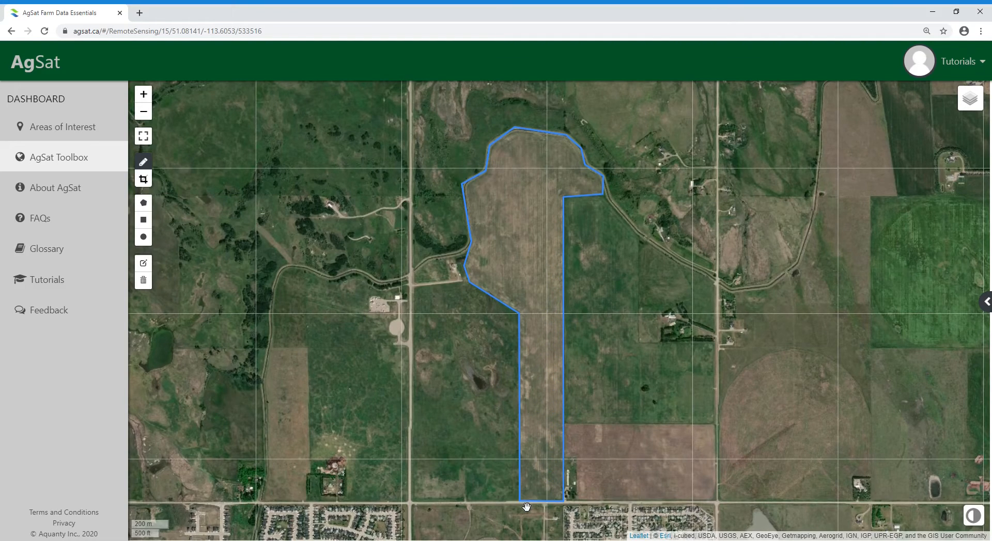
Draw a circular area of interest of about 363 m radius from the centre of the dark green round field to the east.
scroll(764, 401, down, 2)
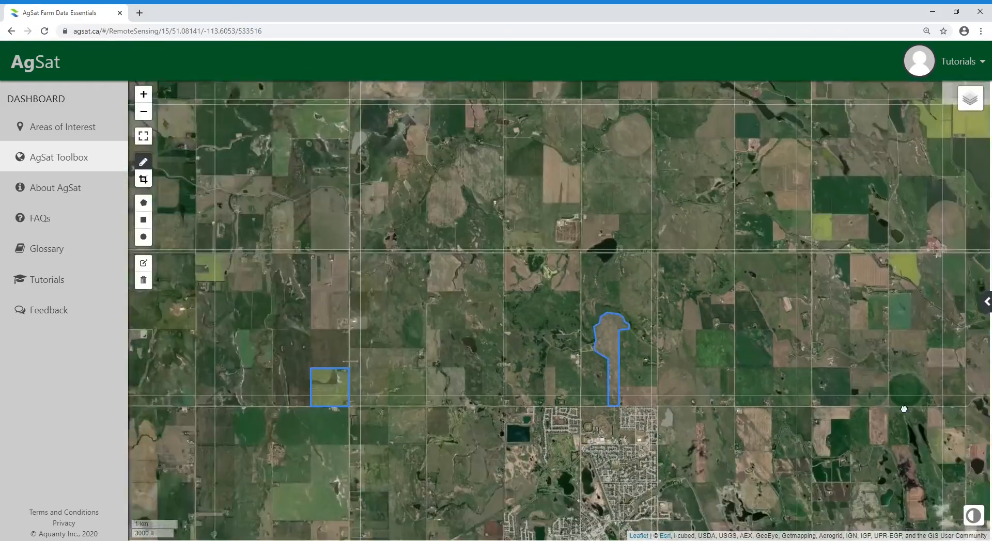
drag(904, 410, 604, 391)
scroll(614, 389, up, 3)
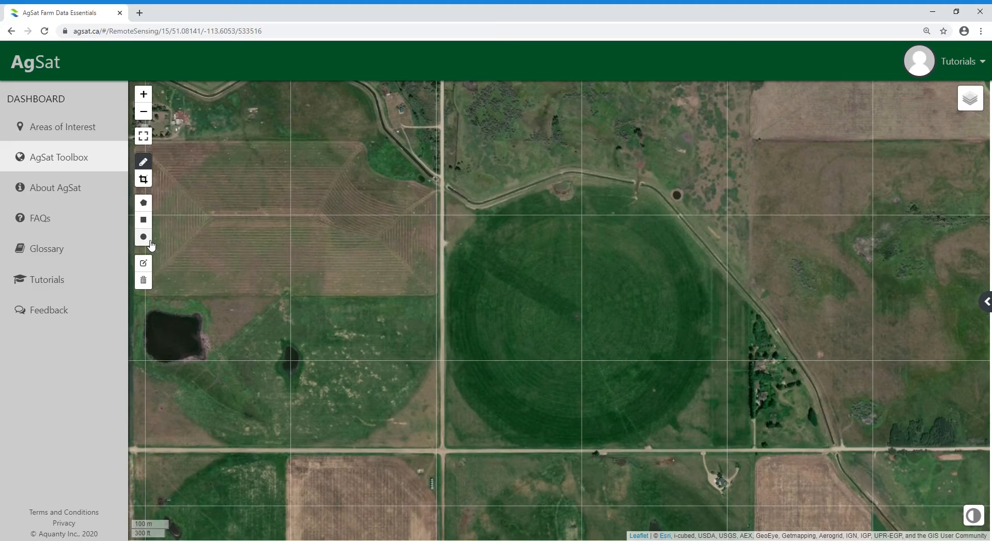
click(151, 243)
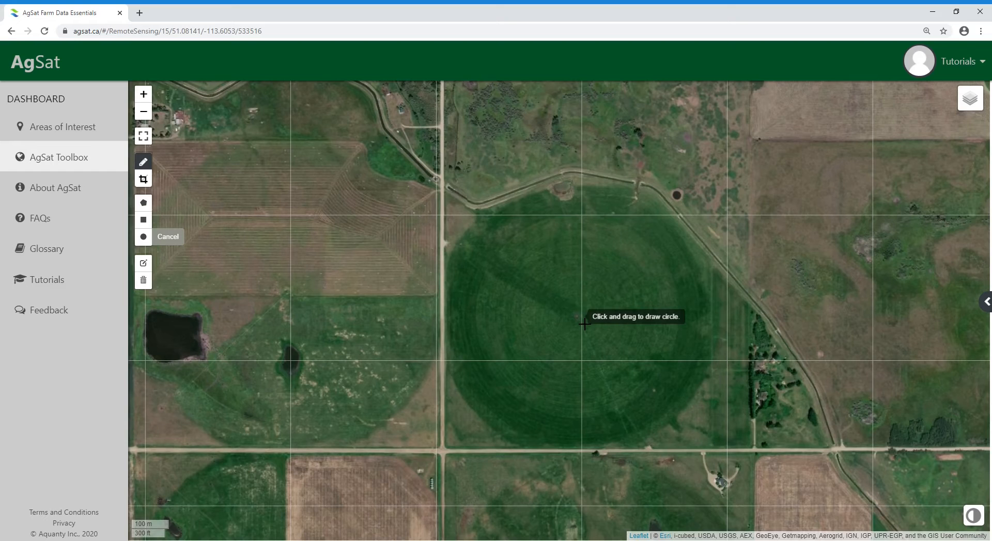
drag(585, 324, 662, 438)
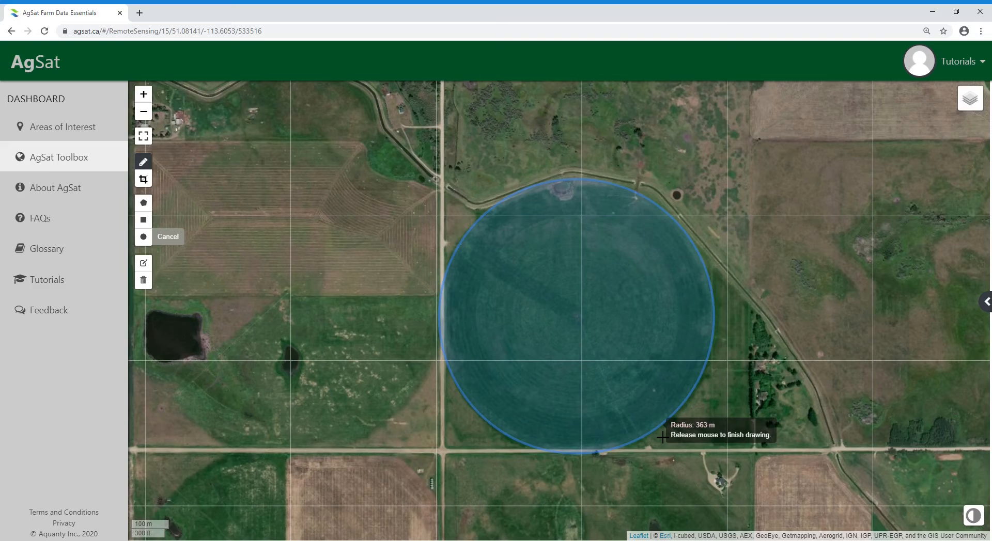
drag(662, 437, 660, 437)
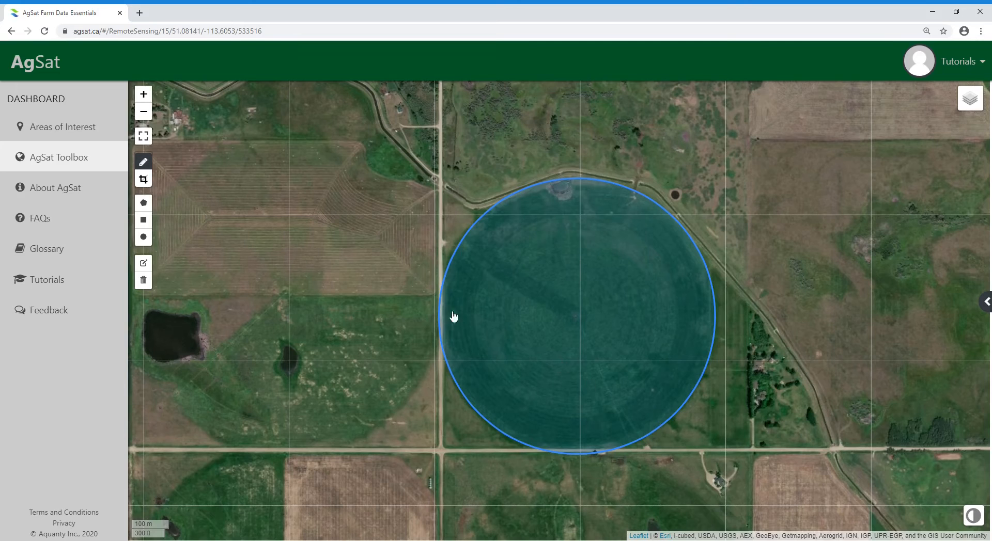
Edit the circular area by slightly enlarging its radius and nudging its centre, and save the changes.
click(144, 264)
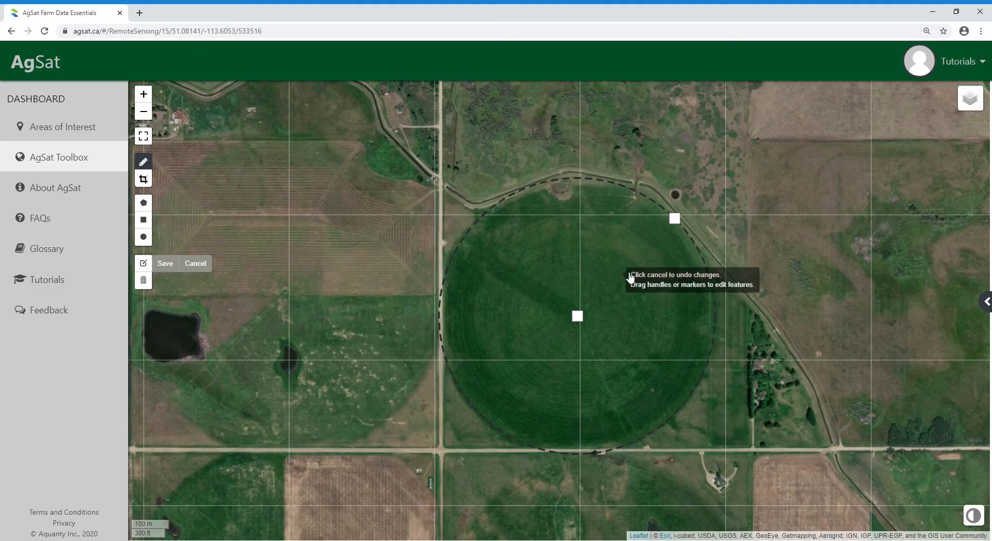
mouse_move(682, 223)
mouse_down()
mouse_move(725, 182)
mouse_move(687, 229)
mouse_up()
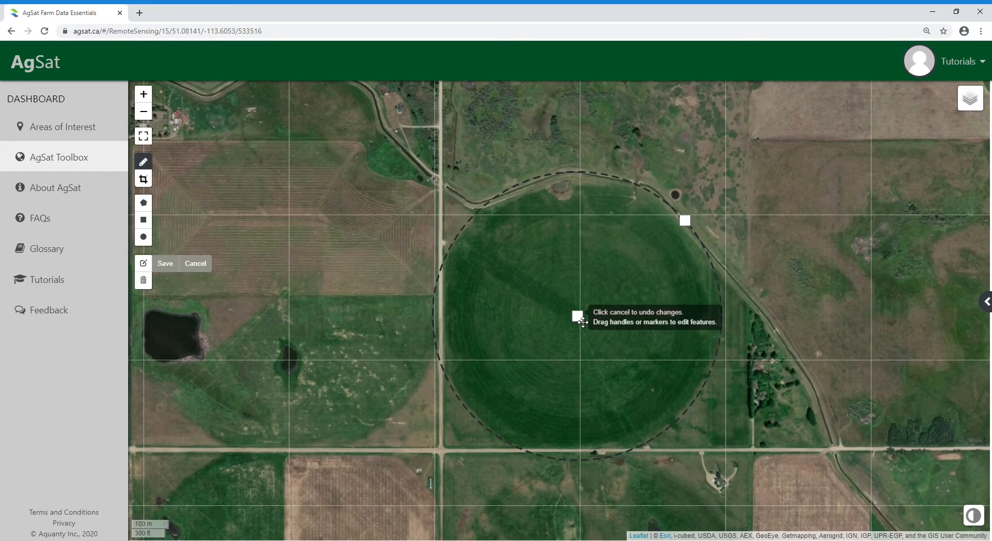
mouse_move(578, 315)
mouse_down()
mouse_move(355, 283)
mouse_move(320, 294)
mouse_move(501, 267)
mouse_move(582, 321)
mouse_up()
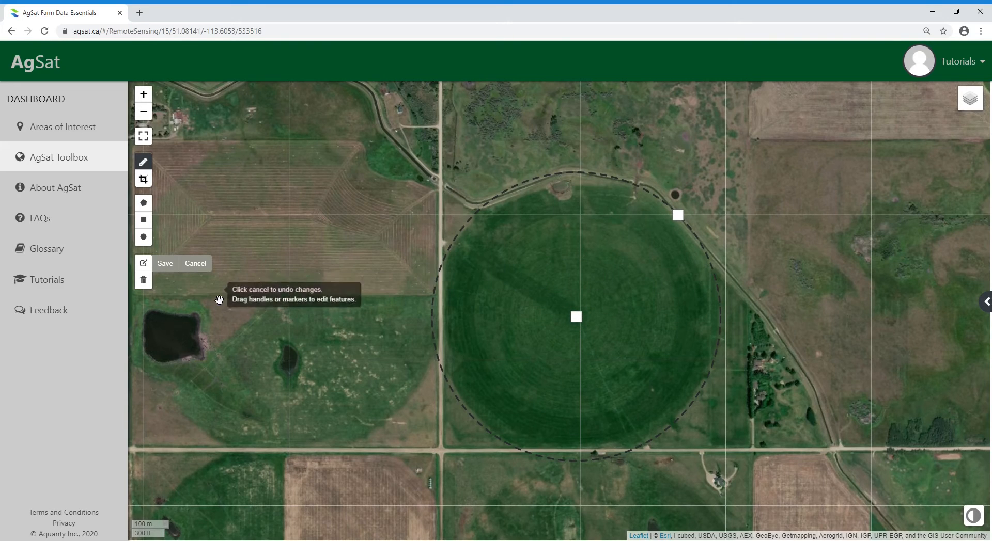
click(165, 264)
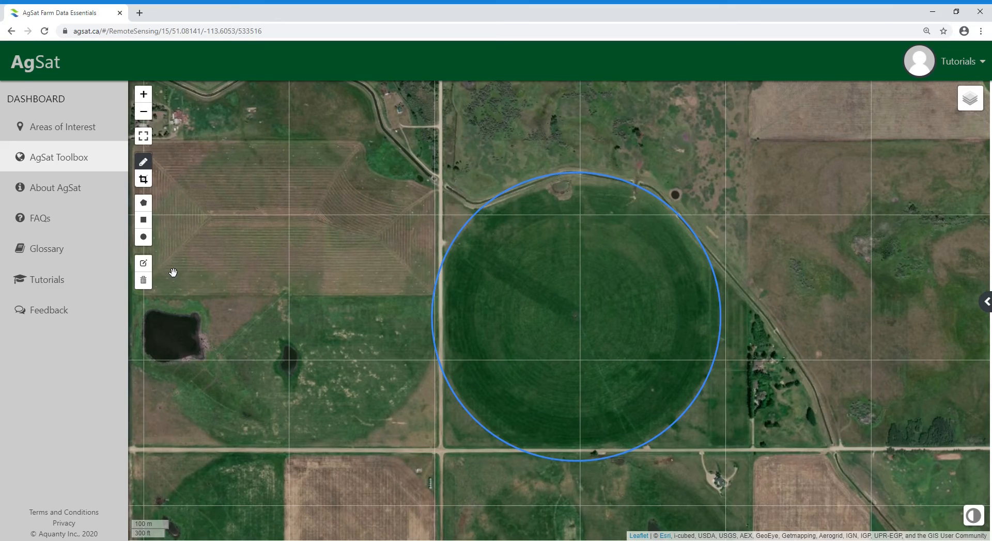
Remove the circular, custom polygon and rectangular areas from the map, and cancel the deletion to restore all three.
click(144, 280)
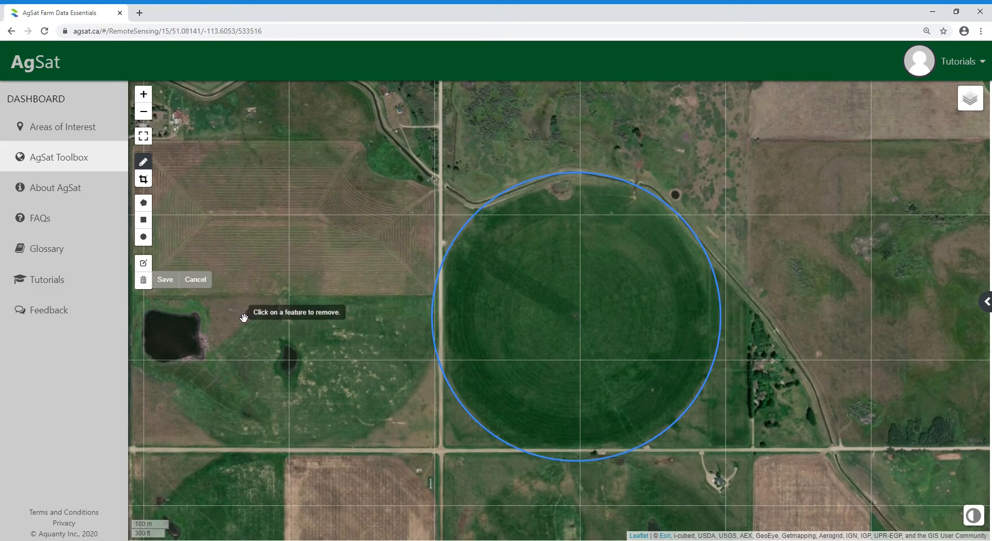
scroll(258, 328, down, 2)
scroll(262, 331, down, 1)
mouse_move(262, 331)
mouse_down()
mouse_move(718, 351)
mouse_move(772, 373)
mouse_up()
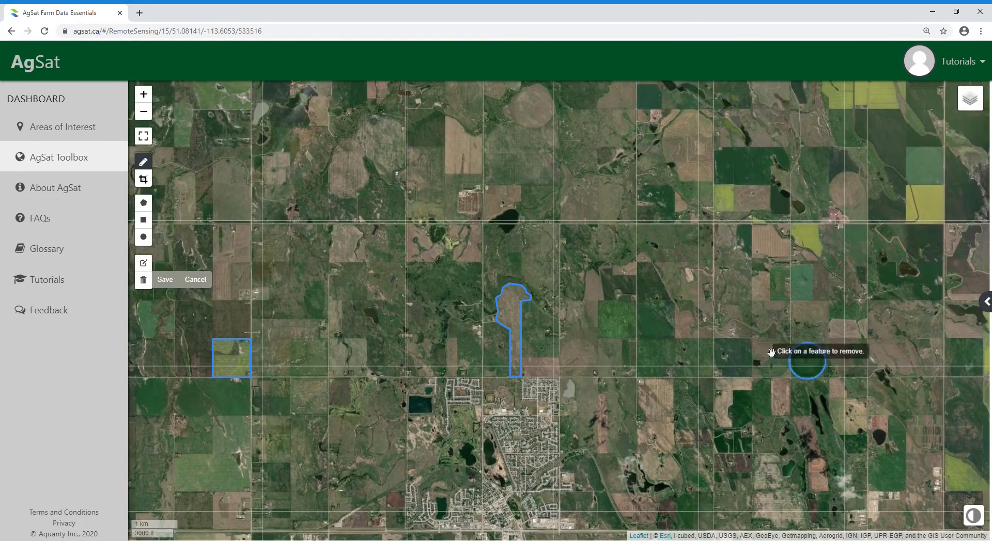
click(824, 365)
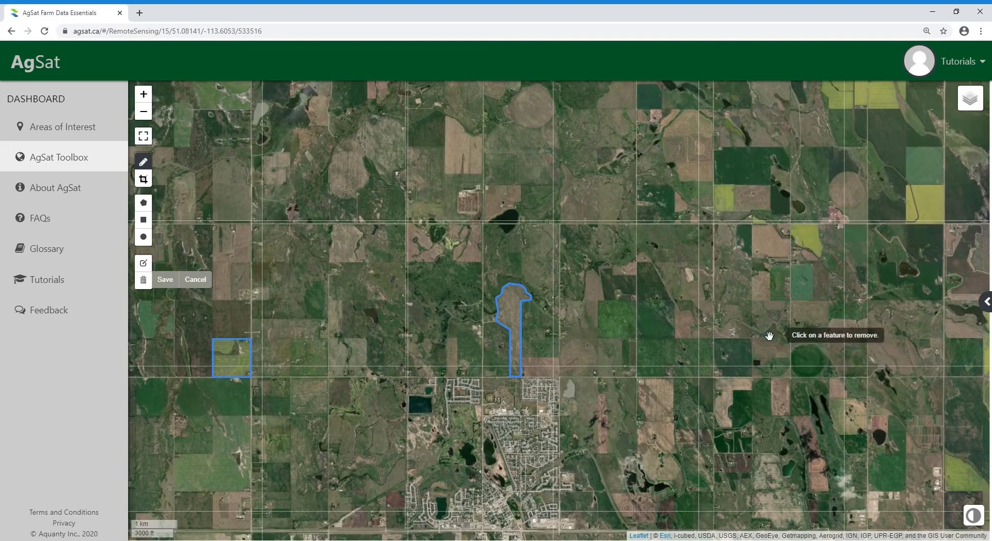
click(518, 321)
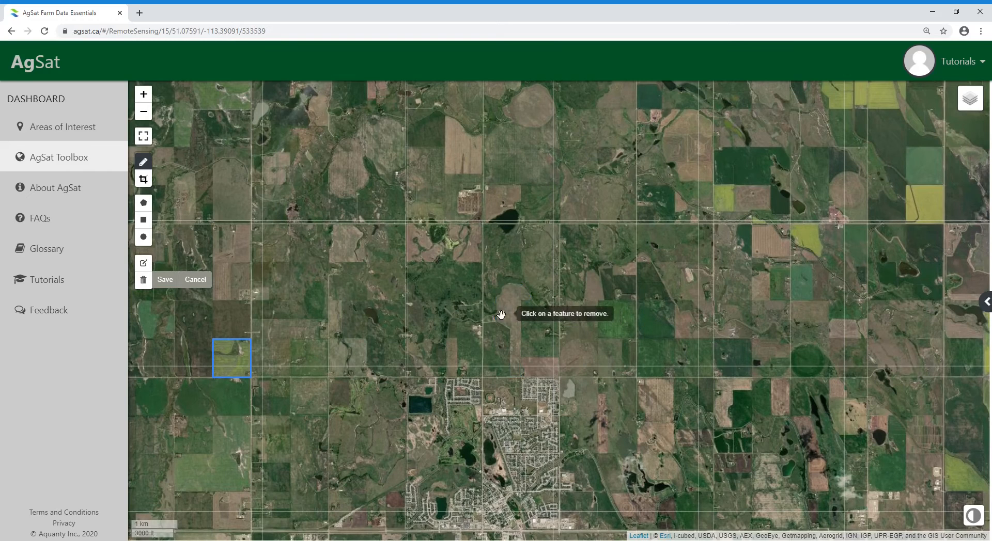
click(232, 365)
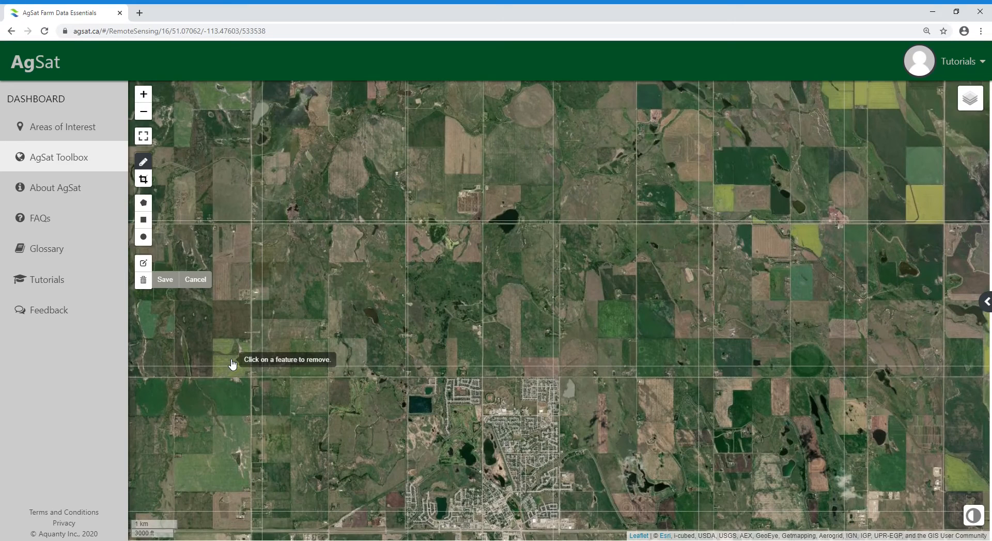
click(196, 280)
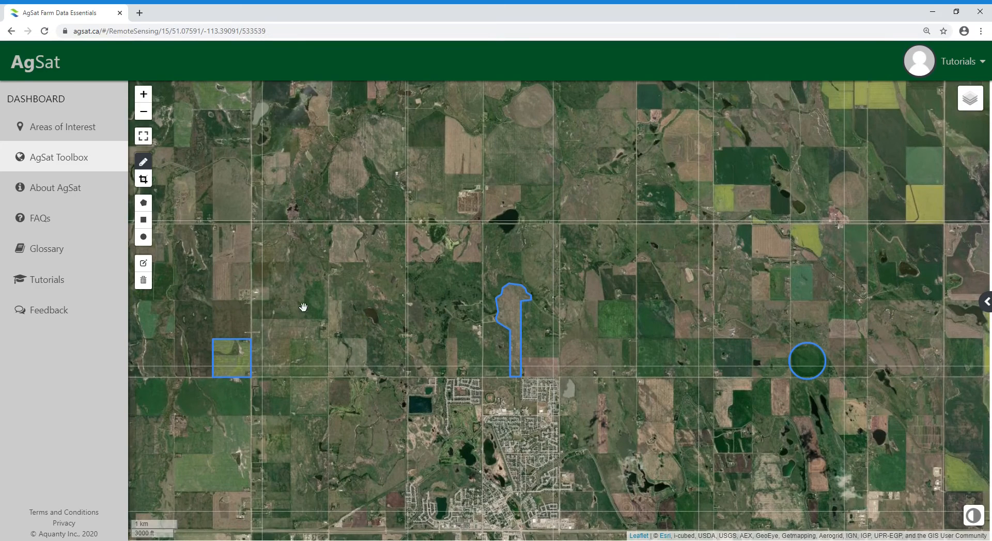
Title the custom polygon area "New Custom Shape", add the note "Demo drawing AOIs." and accept its details.
click(517, 328)
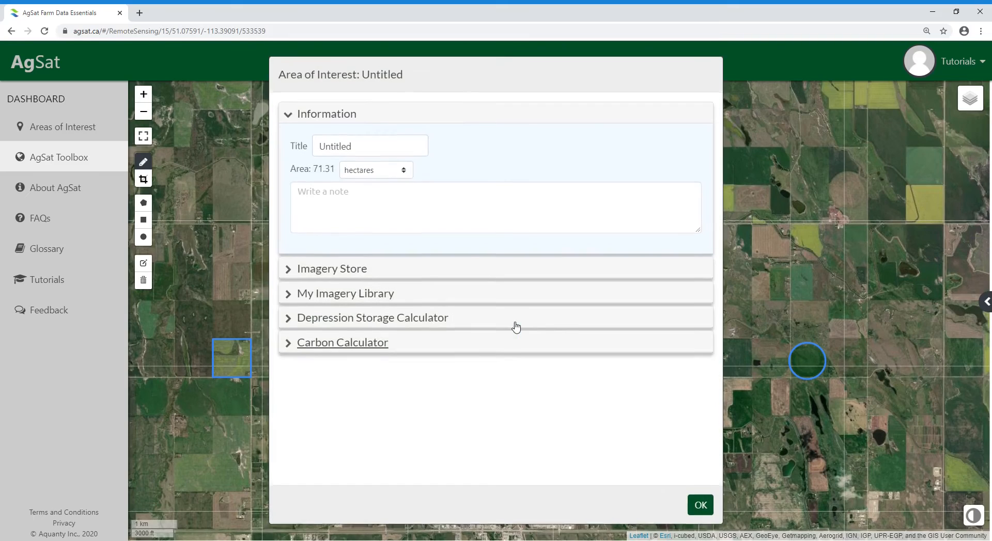
drag(389, 157, 293, 145)
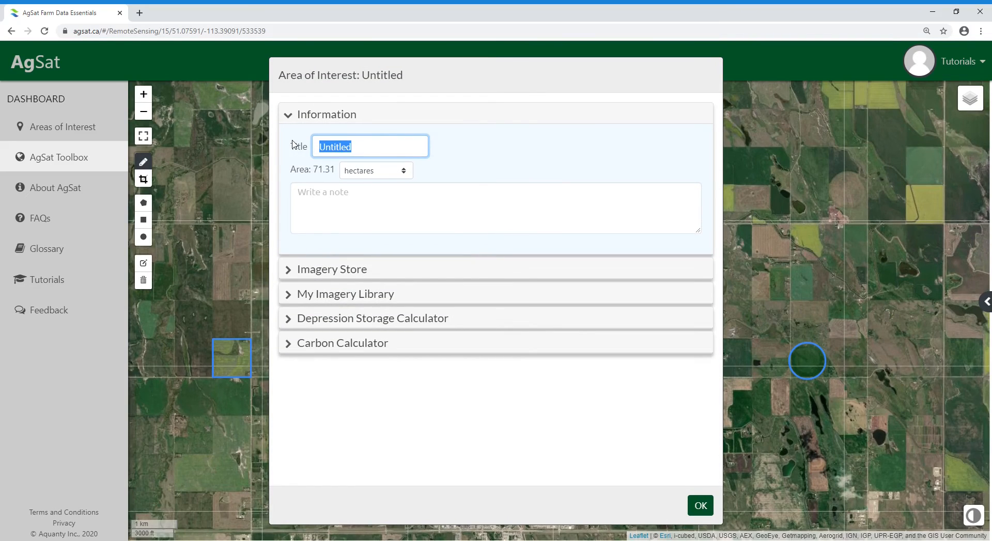
text(New)
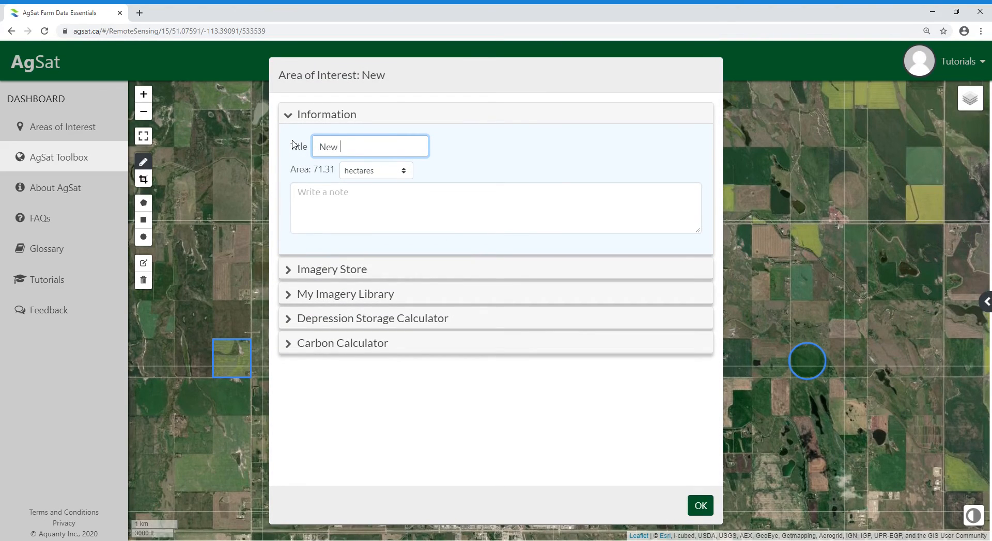
text( Custom Shape)
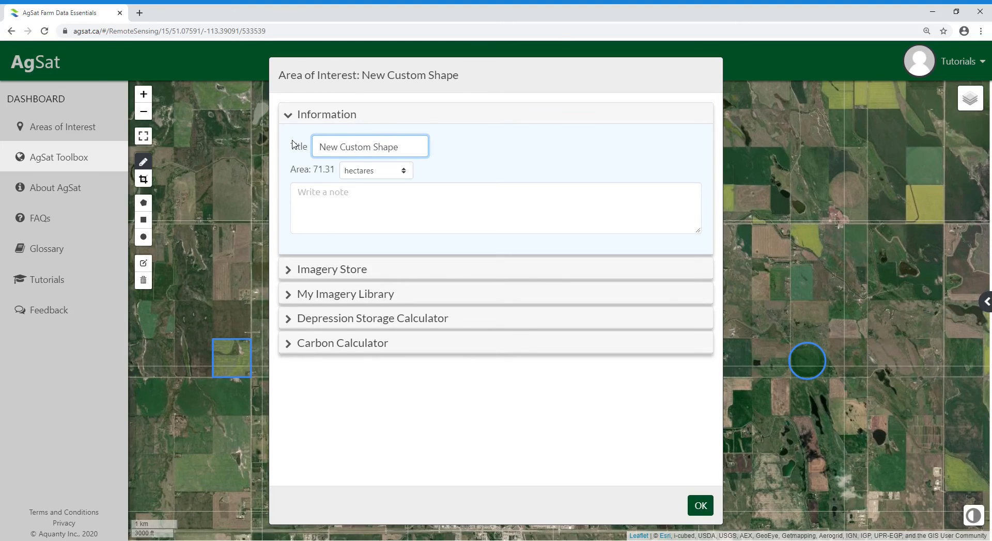
click(317, 196)
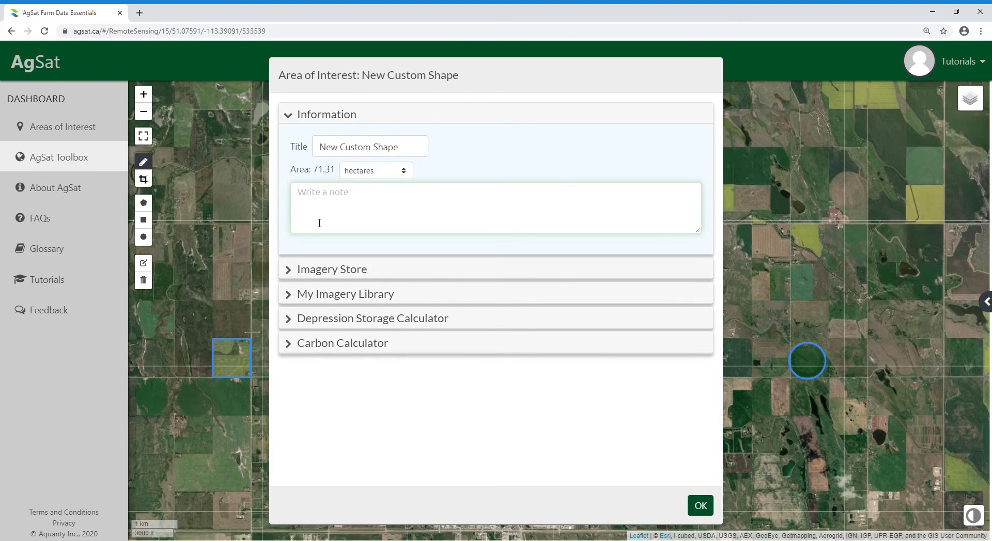
text(Demo drawing AOIs.)
click(701, 507)
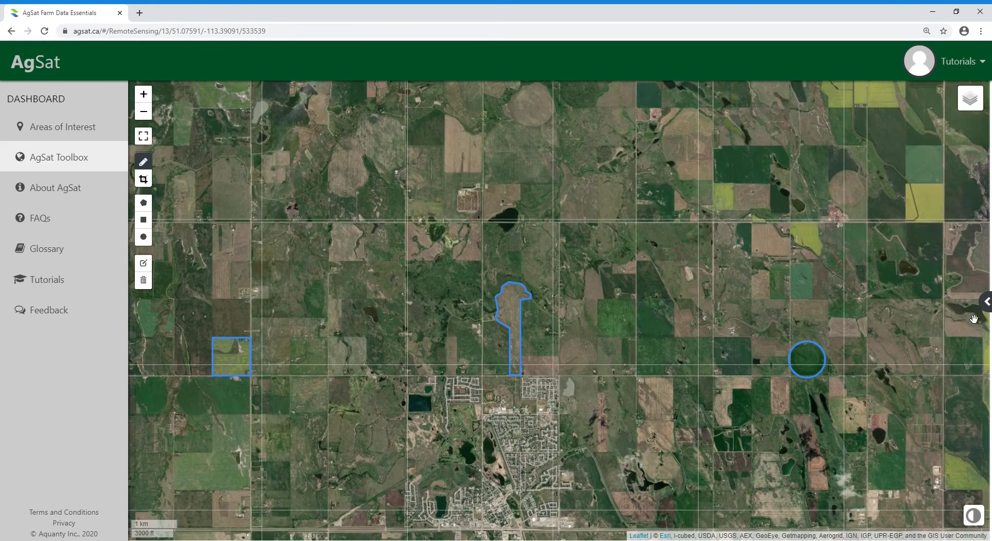
Open the list of areas of interest, browse its entries and sort them Newest to Oldest.
click(986, 303)
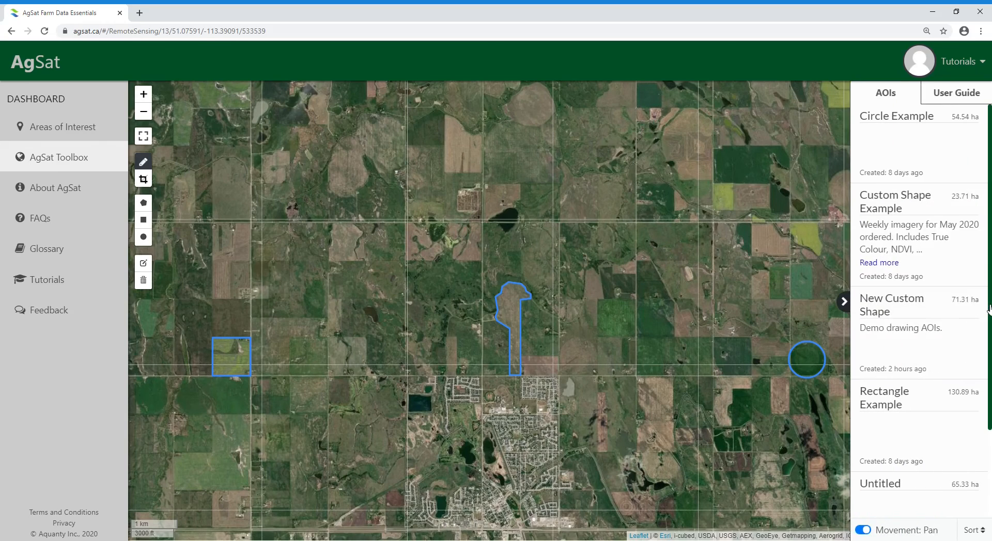
scroll(988, 266, down, 1)
scroll(989, 269, down, 2)
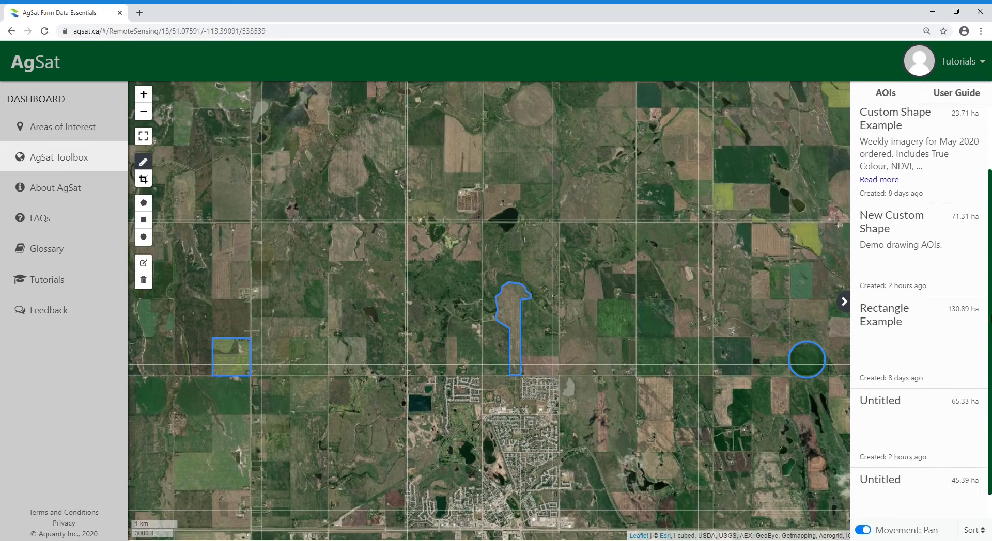
scroll(984, 274, up, 2)
scroll(982, 278, up, 1)
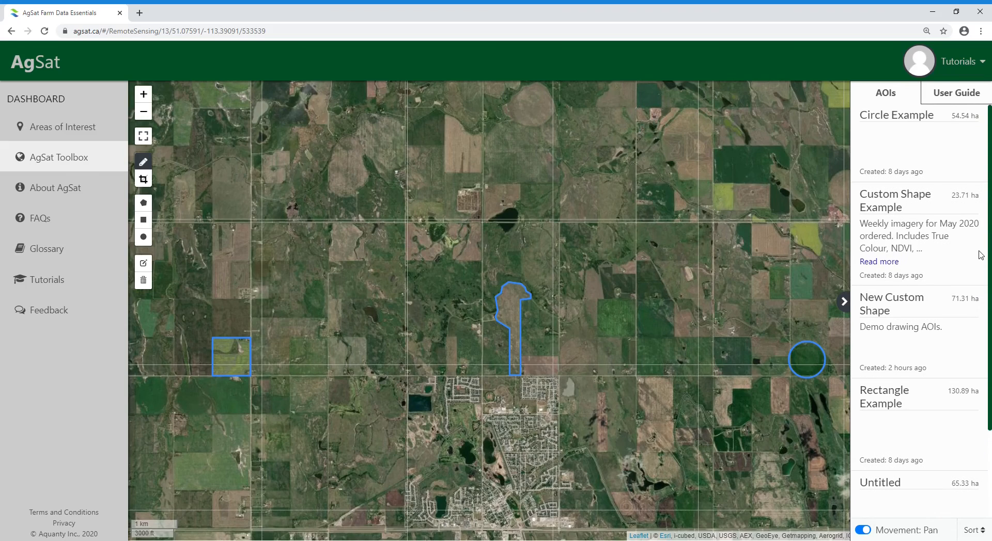
click(972, 532)
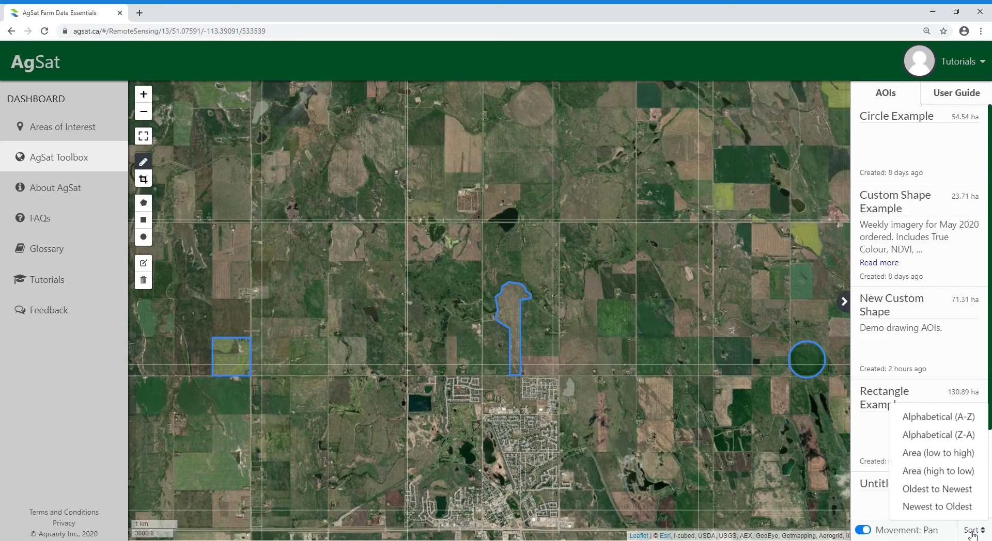
click(961, 507)
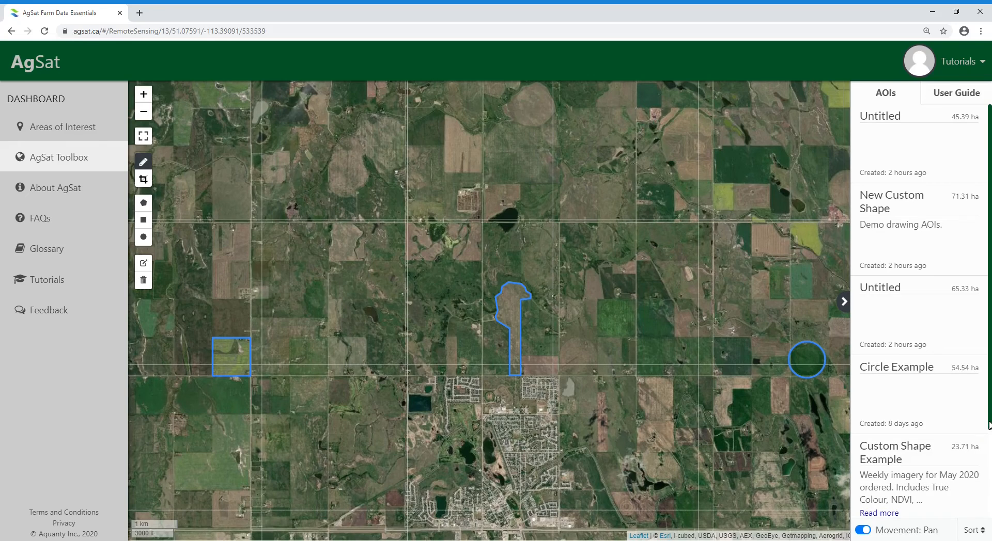
drag(988, 425, 988, 516)
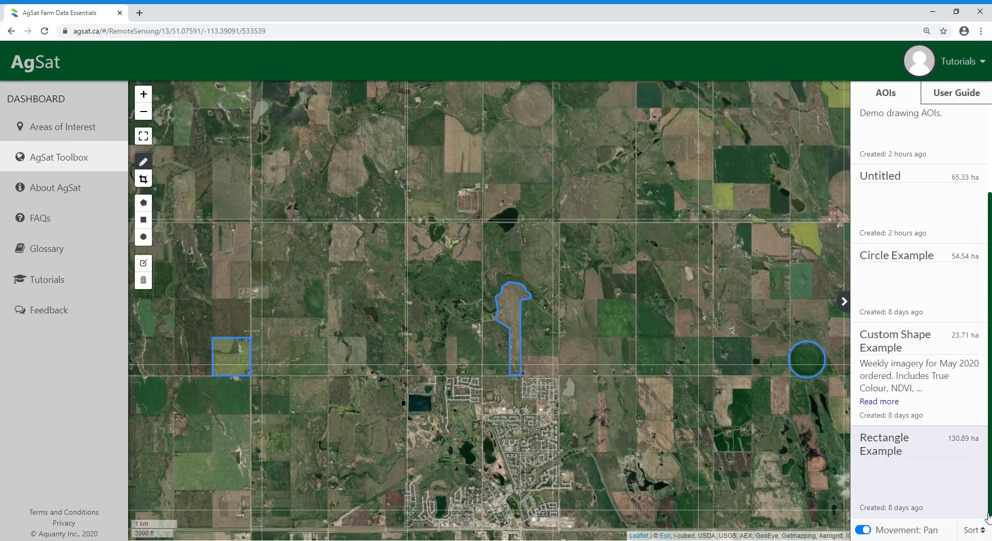
Zoom the map to the Rectangle Example area from the list of areas of interest, and collapse the list.
click(918, 480)
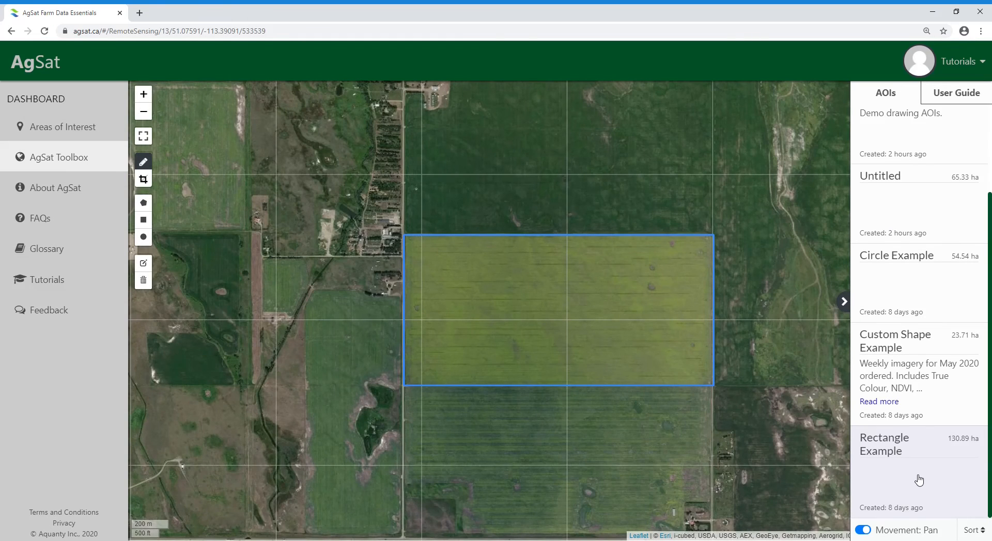
click(847, 306)
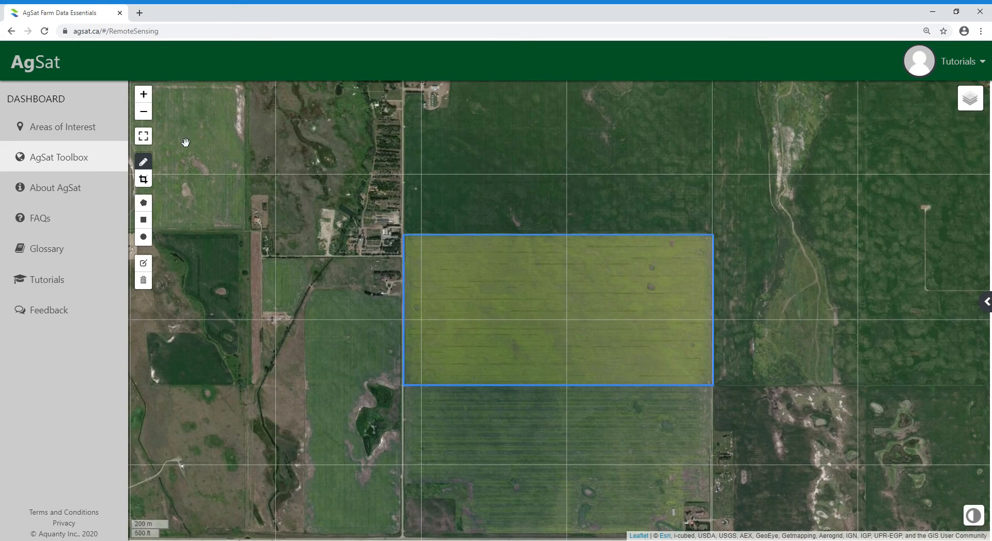
Go to the Areas of Interest overview and open the New Custom Shape area on the map.
click(87, 134)
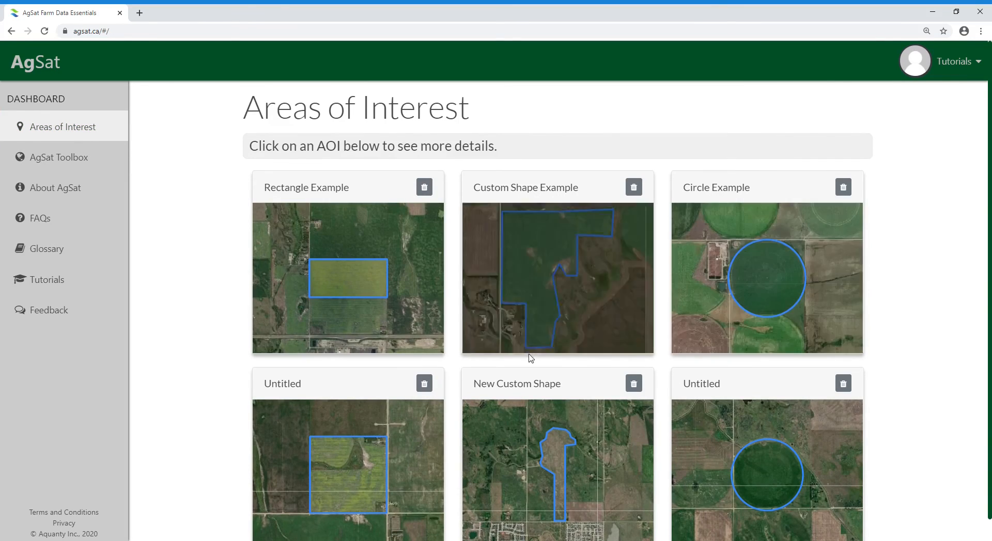
scroll(350, 458, down, 1)
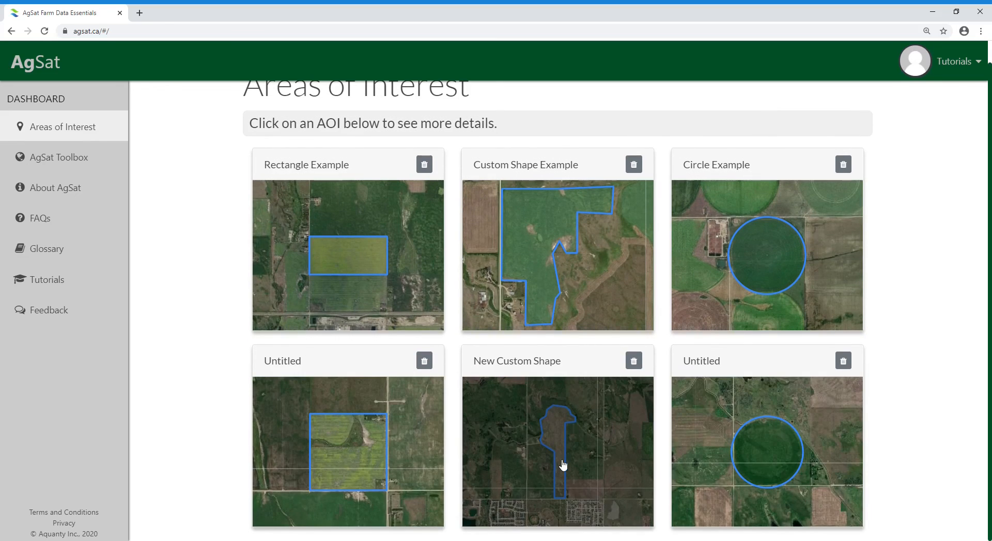
click(564, 465)
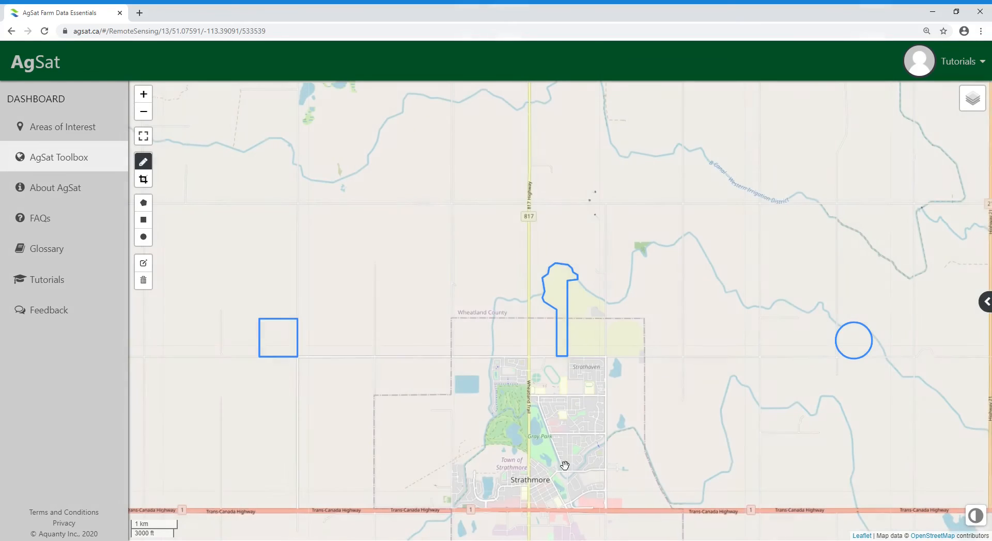
Switch the basemap around the custom polygon area to ESRI World Imagery.
scroll(587, 341, up, 4)
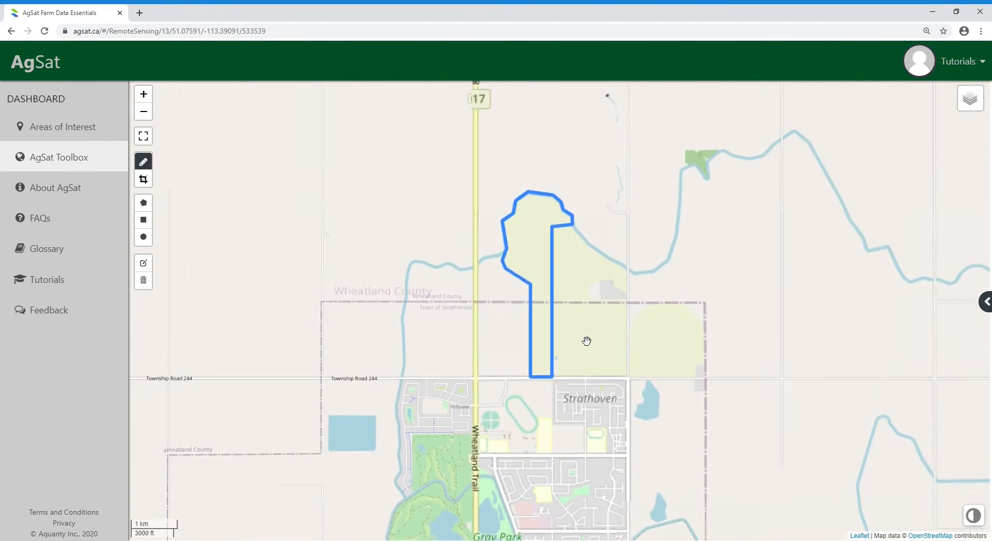
drag(588, 361, 615, 402)
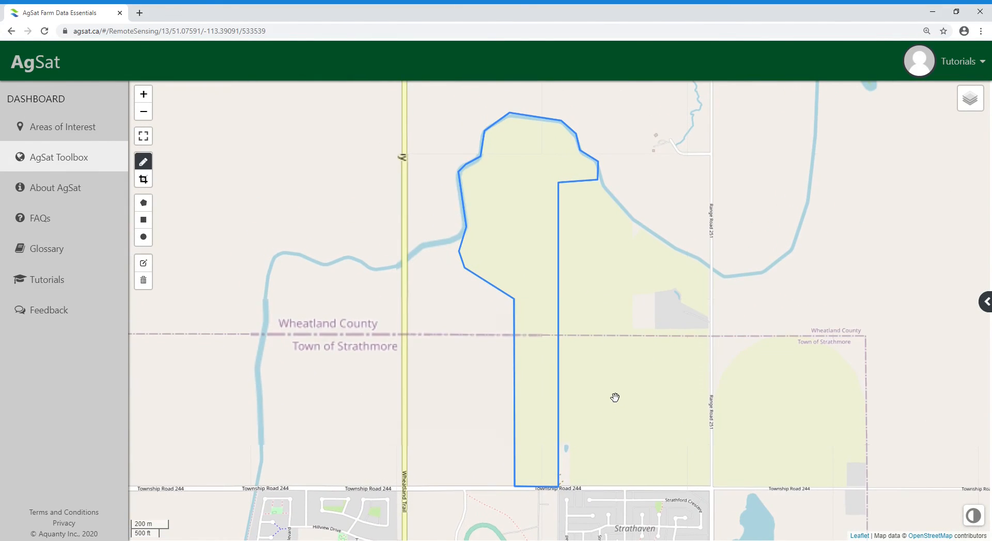
mouse_move(957, 115)
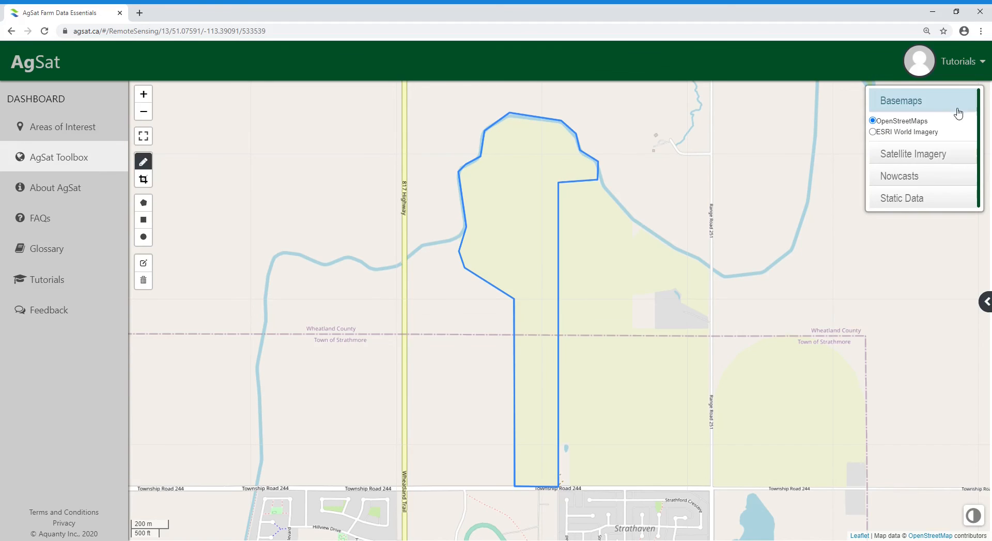
click(872, 132)
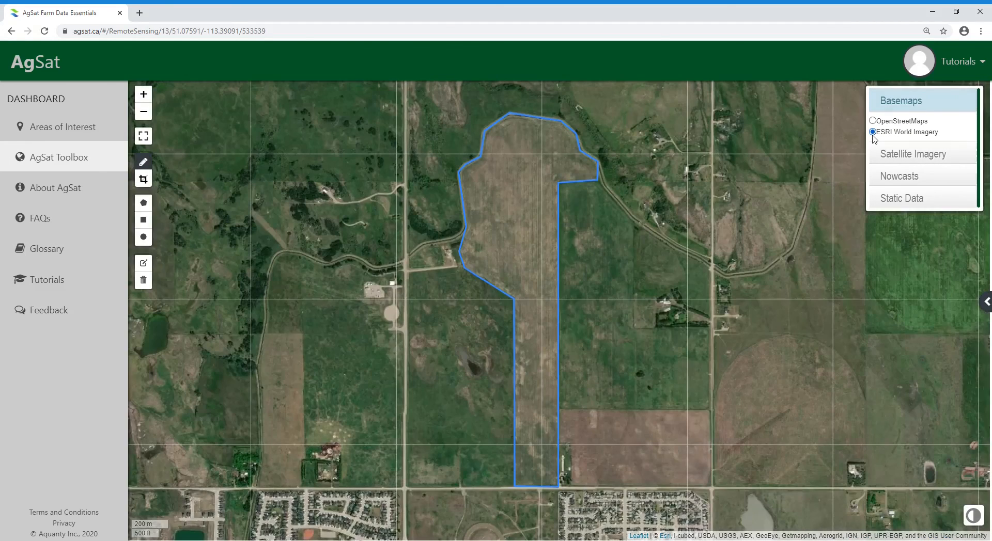